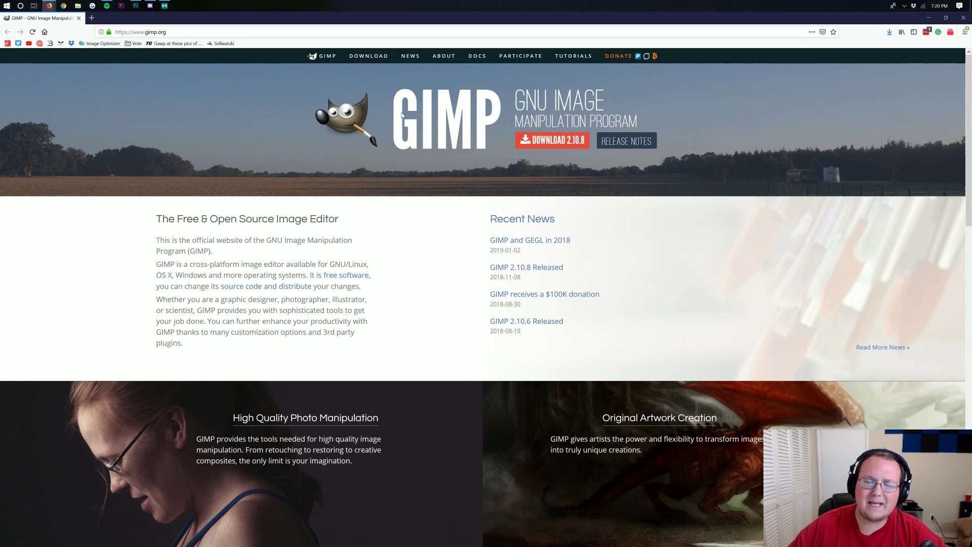
# - Load the gimp.org home page offering the GIMP 2.10.8 download
pyautogui.click(440, 149)
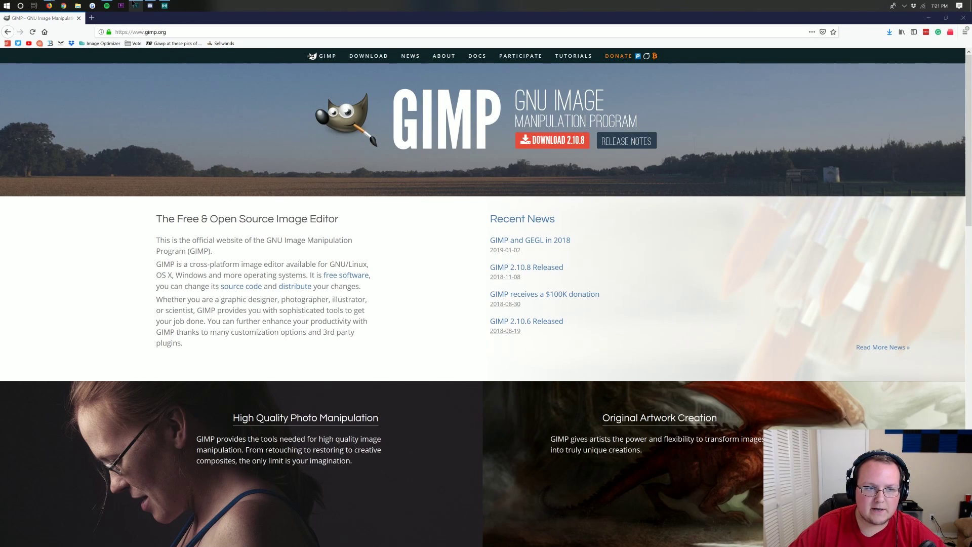
# - Start a new Photoshop document set to 1920 × 1080 pixels
pyautogui.click(134, 5)
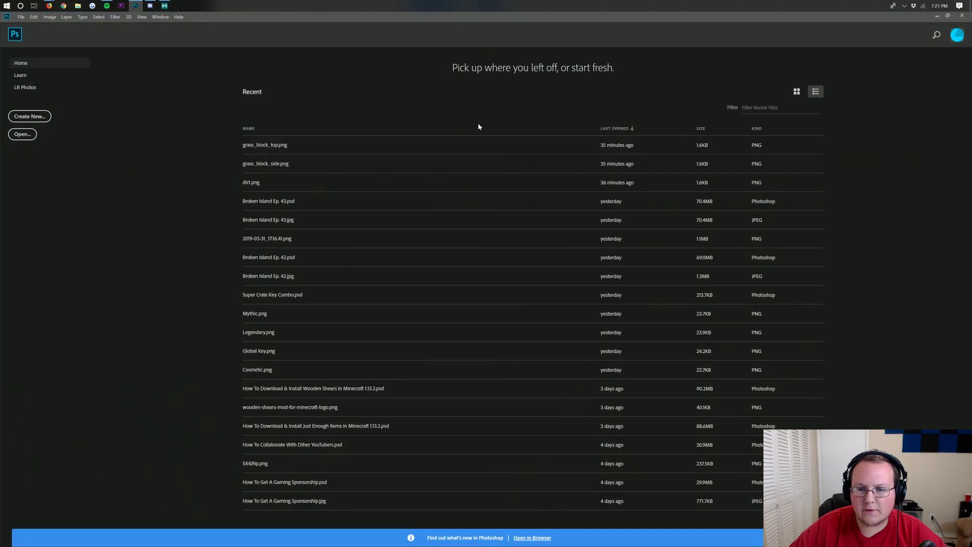
pyautogui.click(21, 16)
pyautogui.click(31, 25)
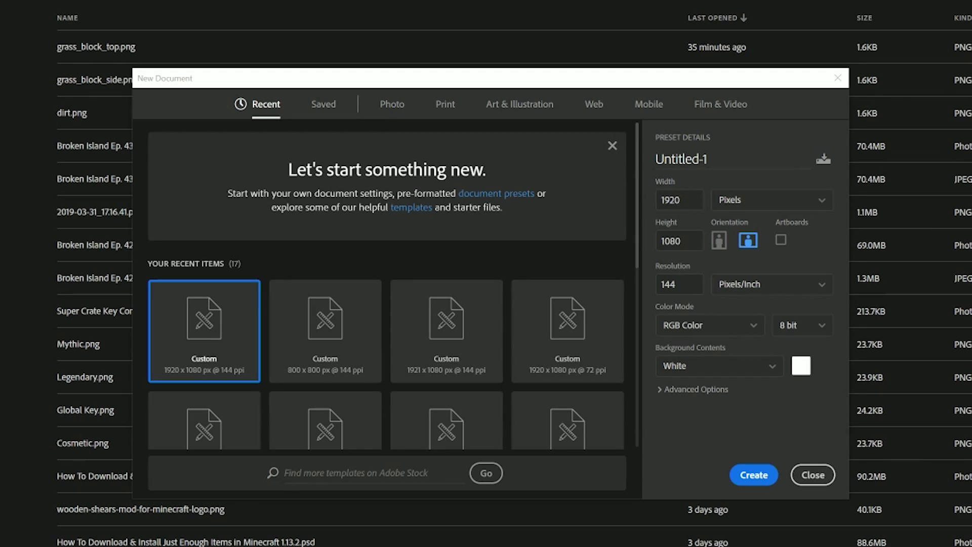
pyautogui.click(680, 199)
pyautogui.moveTo(673, 200); pyautogui.dragTo(637, 191)
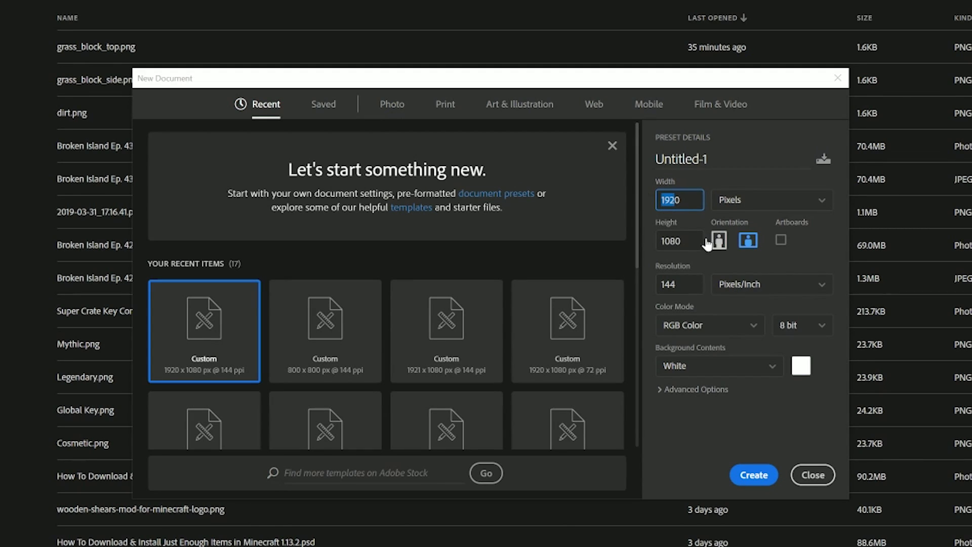
pyautogui.press('Tab')
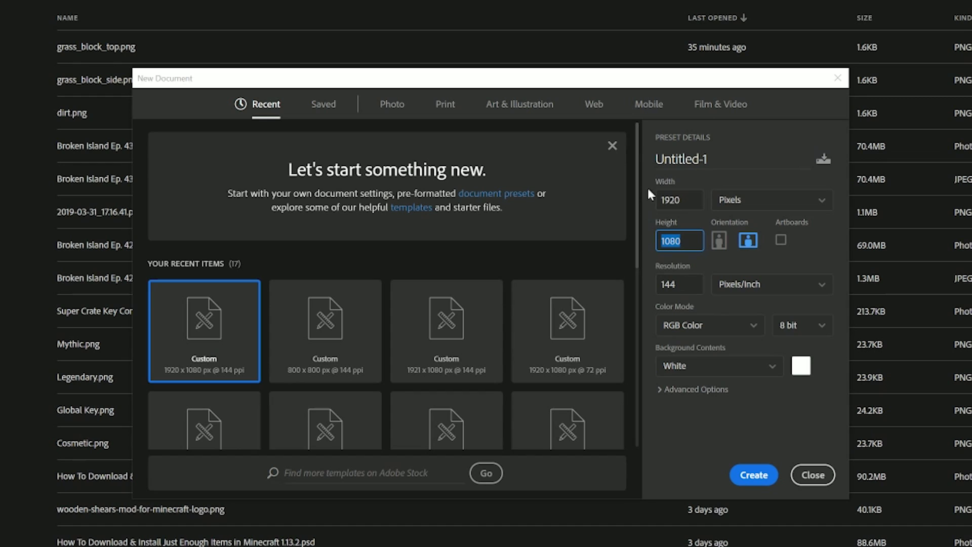
pyautogui.click(683, 199)
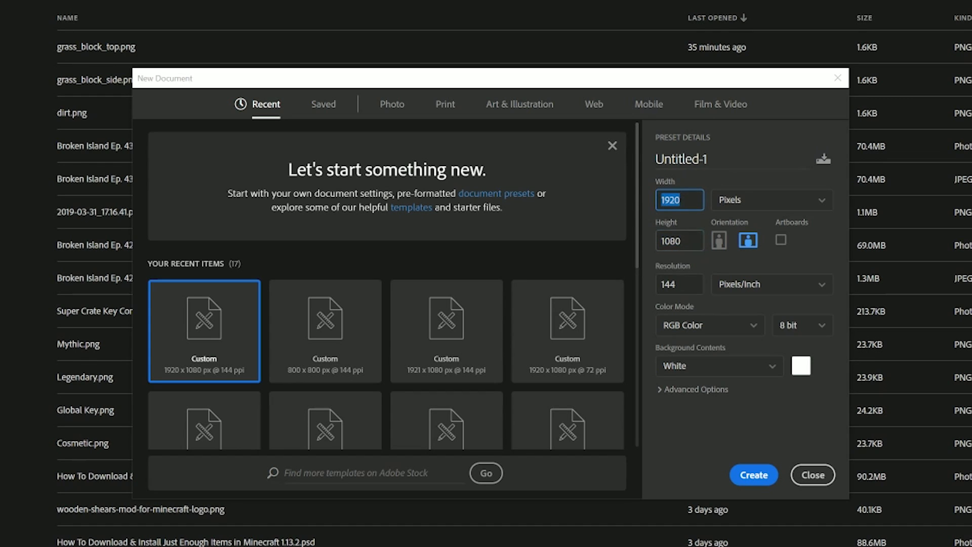
pyautogui.press('Tab')
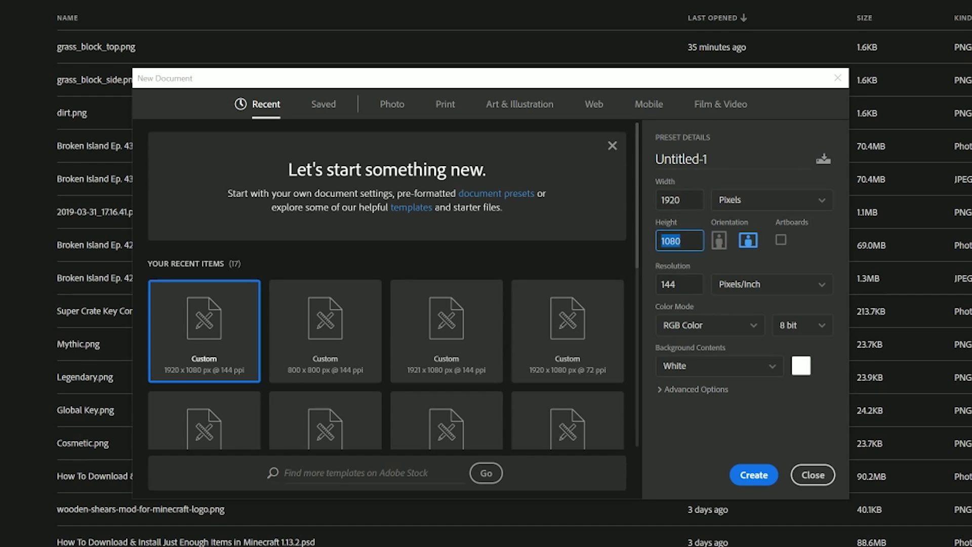
# - Create the 1920×1080 document and unlock its Background into Layer 0
pyautogui.click(761, 475)
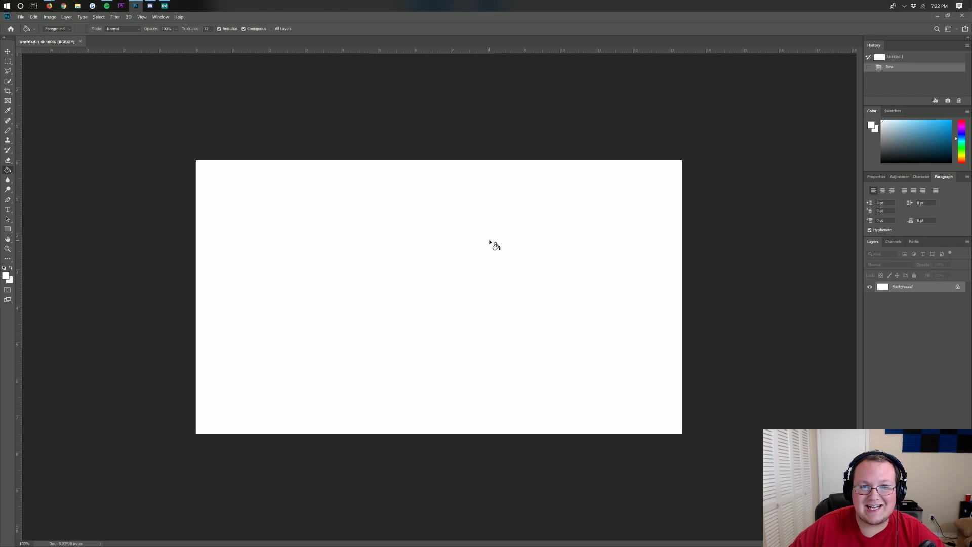
pyautogui.click(957, 287)
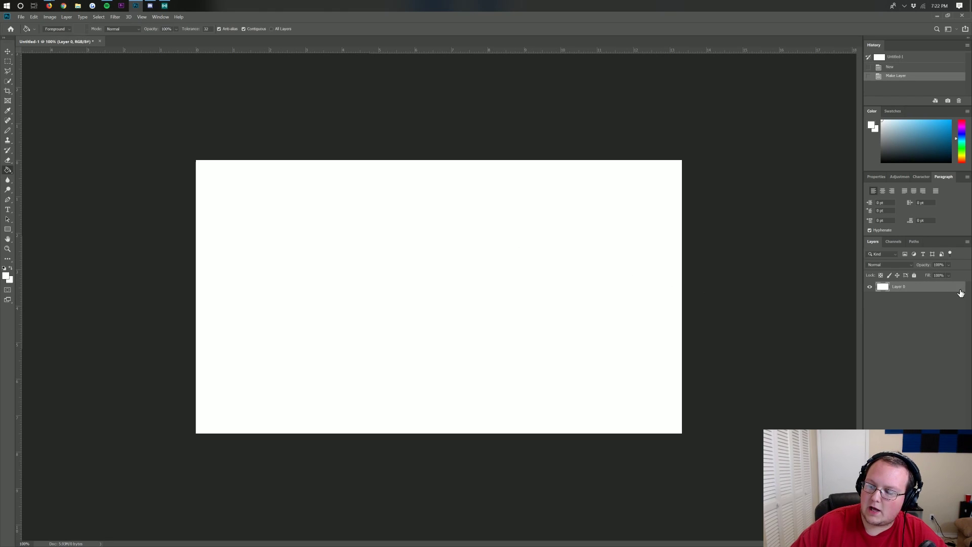
pyautogui.click(364, 300)
# - Scale the white layer down into a small rectangle in the lower-right corner
pyautogui.hotkey('ctrl', 't')
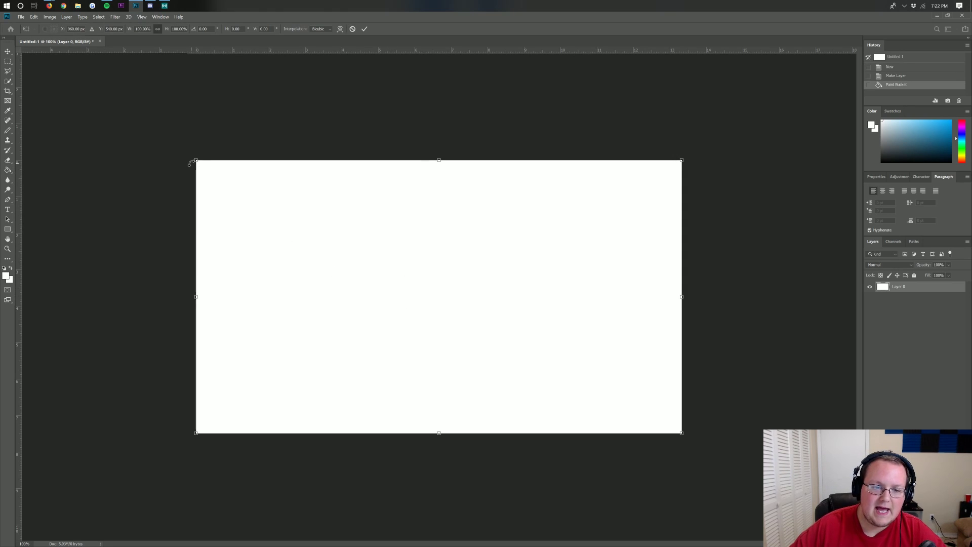
pyautogui.moveTo(190, 163)
pyautogui.mouseDown()
pyautogui.moveTo(512, 349)
pyautogui.moveTo(553, 395)
pyautogui.mouseUp()
pyautogui.press('Return')
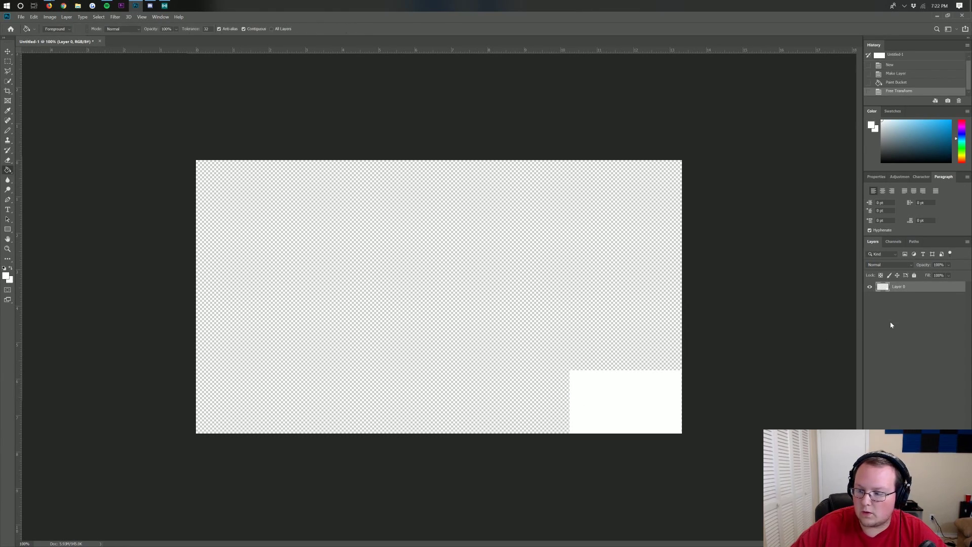
# - Give Layer 0 a 10 px white Stroke through Blending Options
pyautogui.rightClick(899, 292)
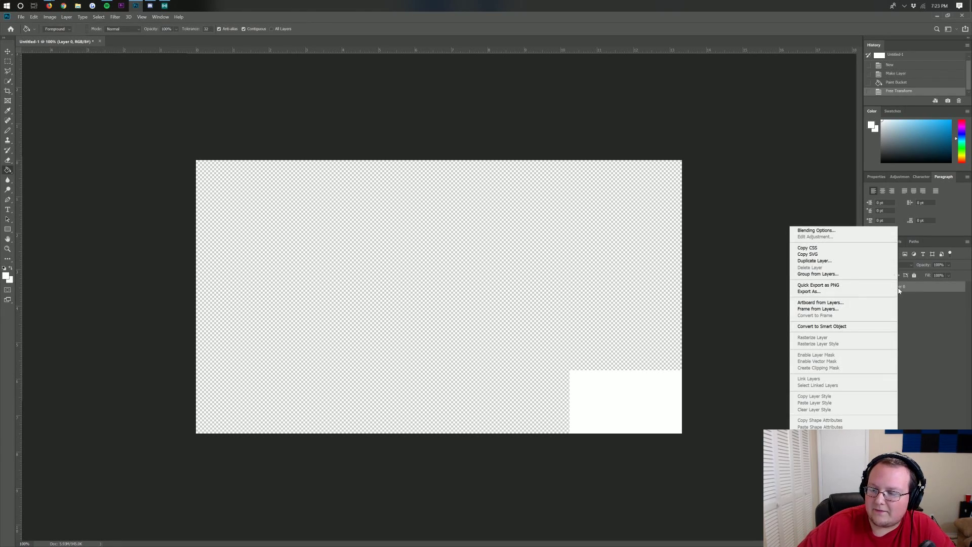
pyautogui.press('Escape')
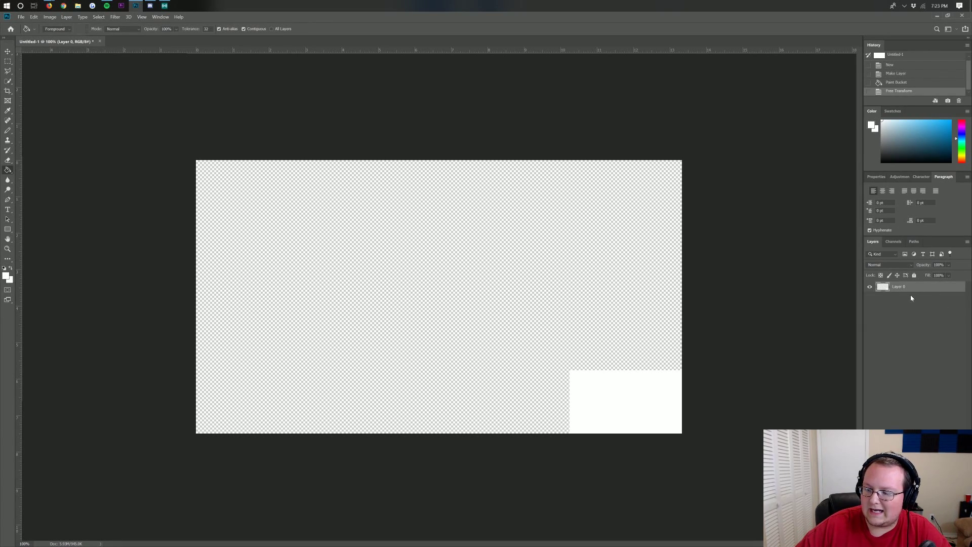
pyautogui.rightClick(911, 298)
pyautogui.press('Escape')
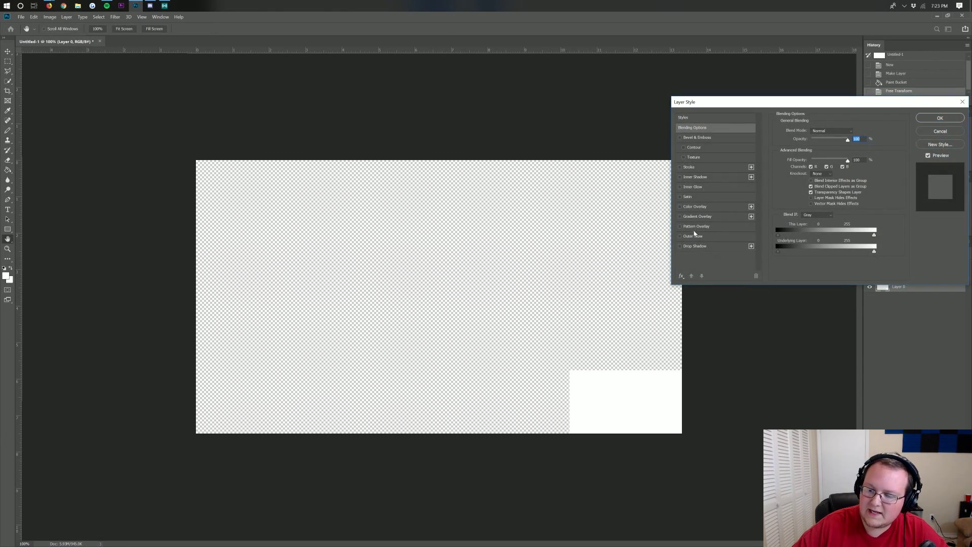
pyautogui.click(687, 168)
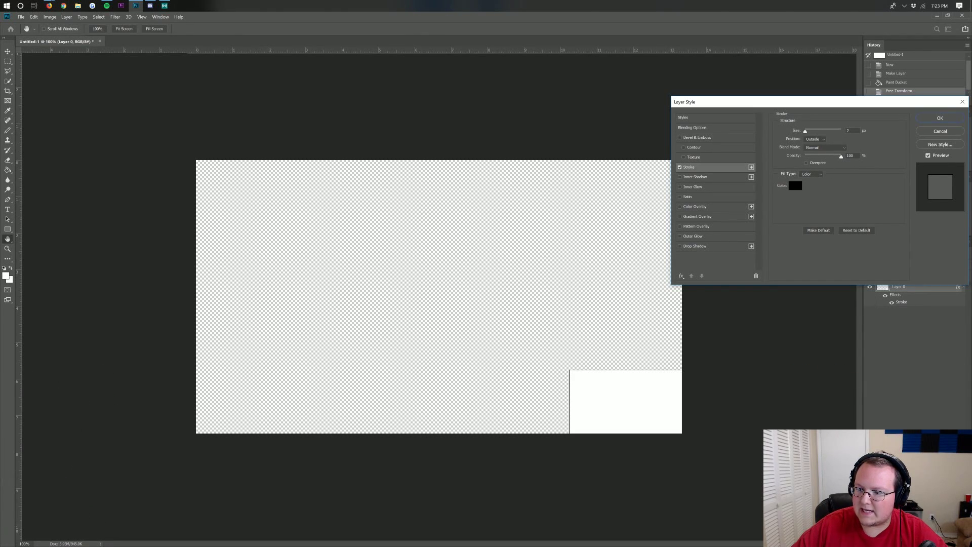
pyautogui.click(853, 131)
pyautogui.press('Up')
pyautogui.press('Up')
pyautogui.press('Up')
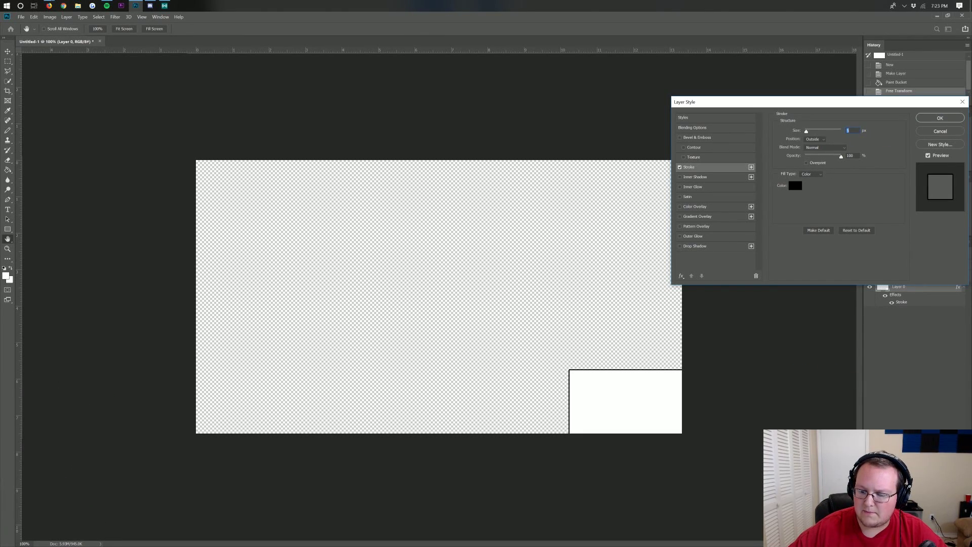
pyautogui.press('Up')
pyautogui.press('Up')
pyautogui.press('Up')
pyautogui.press('Up')
pyautogui.press('Up')
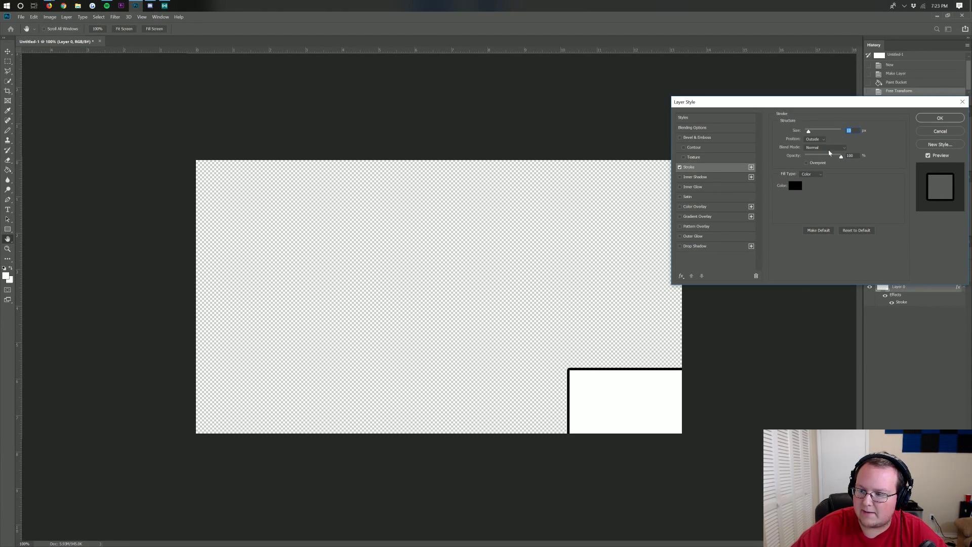
pyautogui.click(795, 186)
pyautogui.click(386, 150)
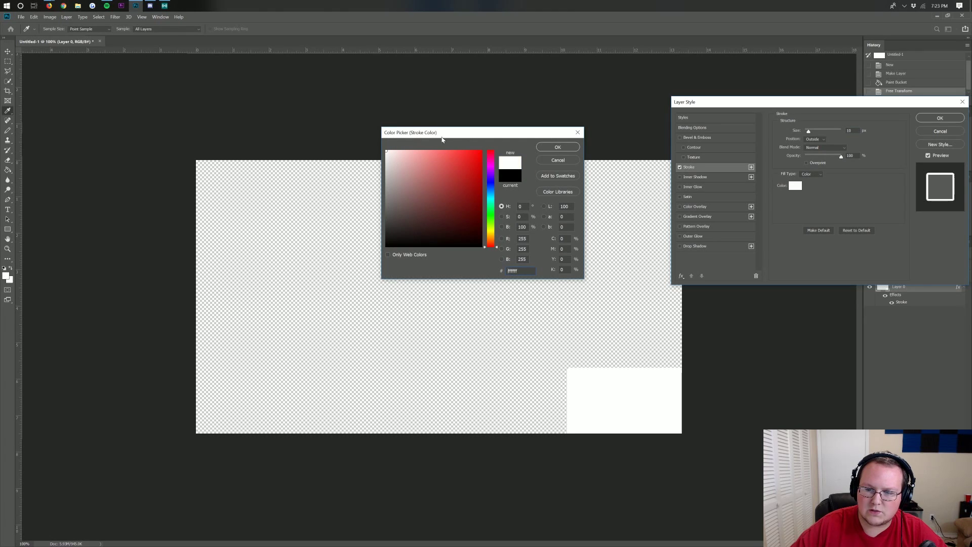
pyautogui.click(540, 148)
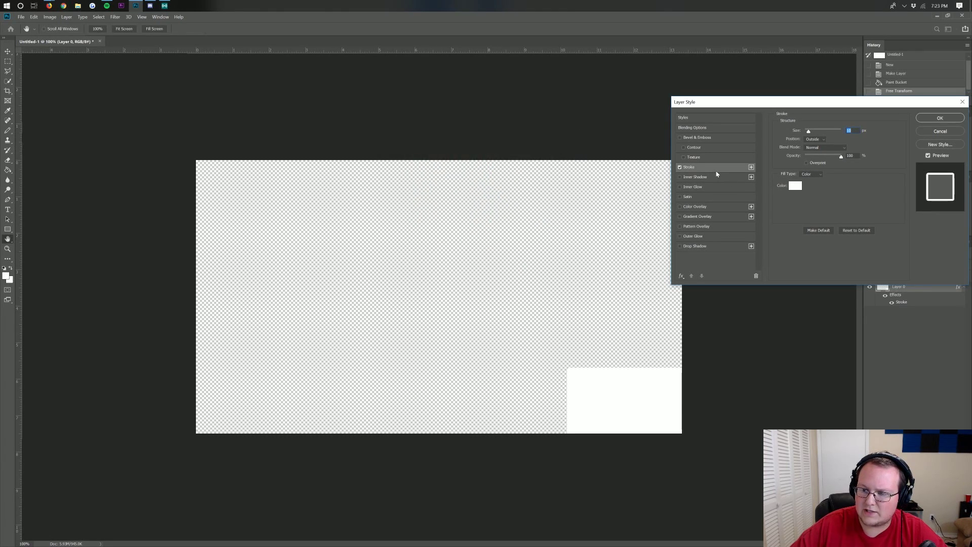
pyautogui.click(936, 120)
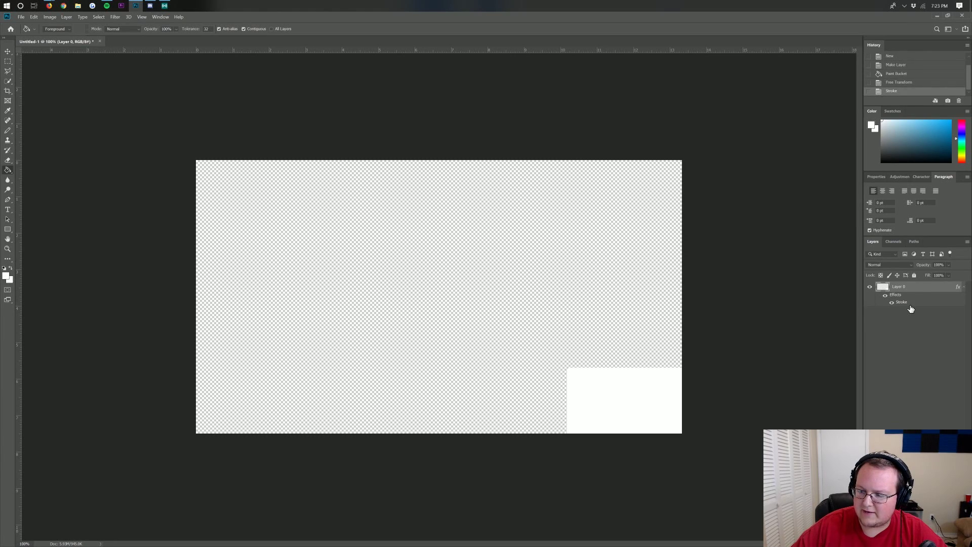
# - Add a black (000000) Color Overlay to the rectangle
pyautogui.rightClick(899, 288)
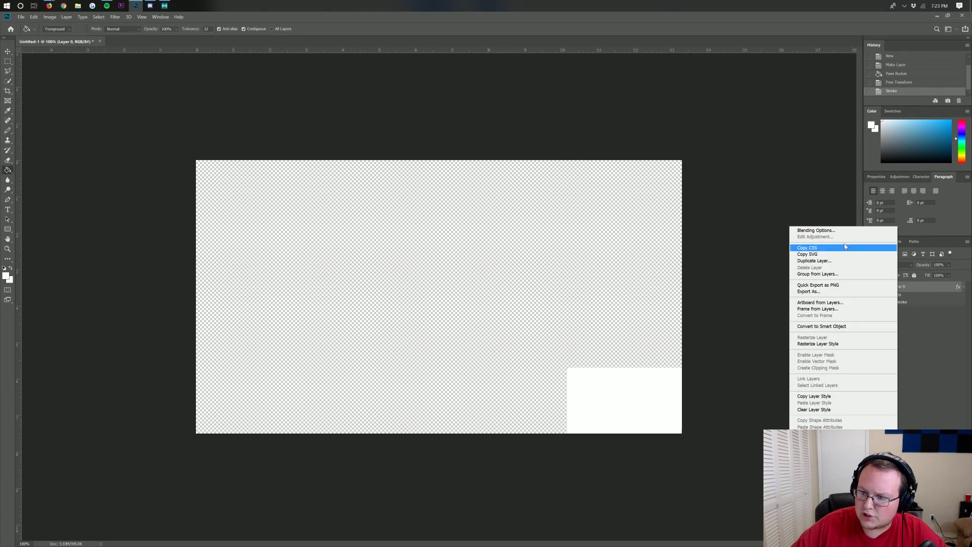
pyautogui.click(837, 231)
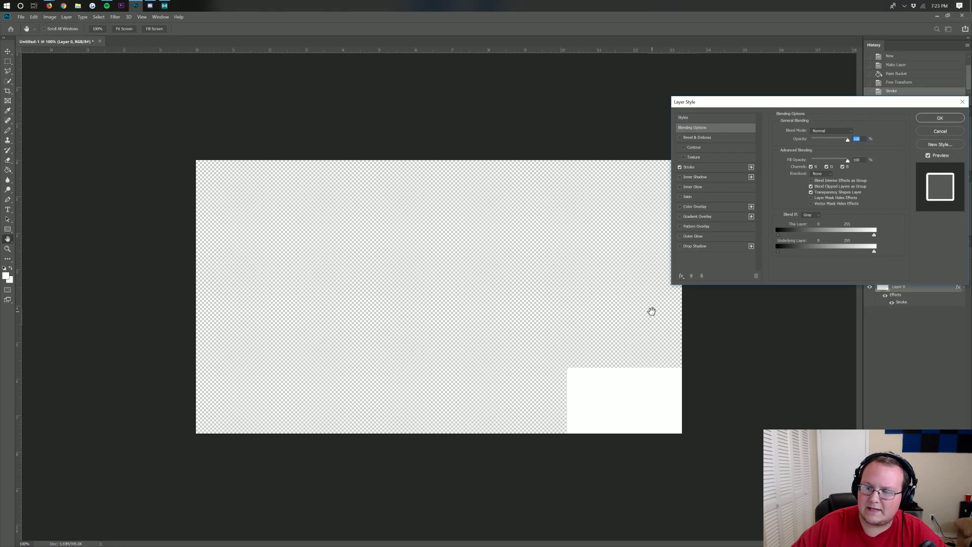
pyautogui.click(691, 207)
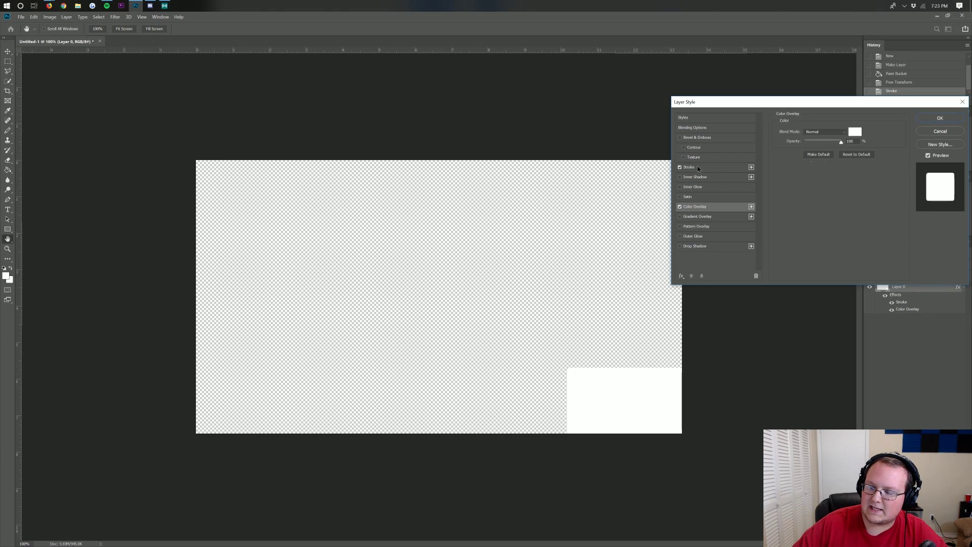
pyautogui.click(703, 168)
pyautogui.click(690, 212)
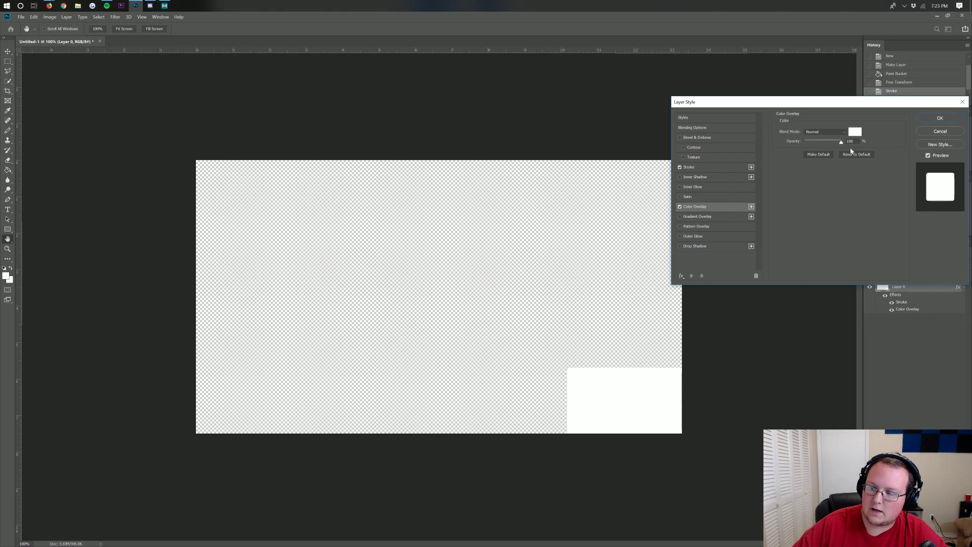
pyautogui.click(854, 132)
pyautogui.moveTo(448, 185); pyautogui.dragTo(611, 256)
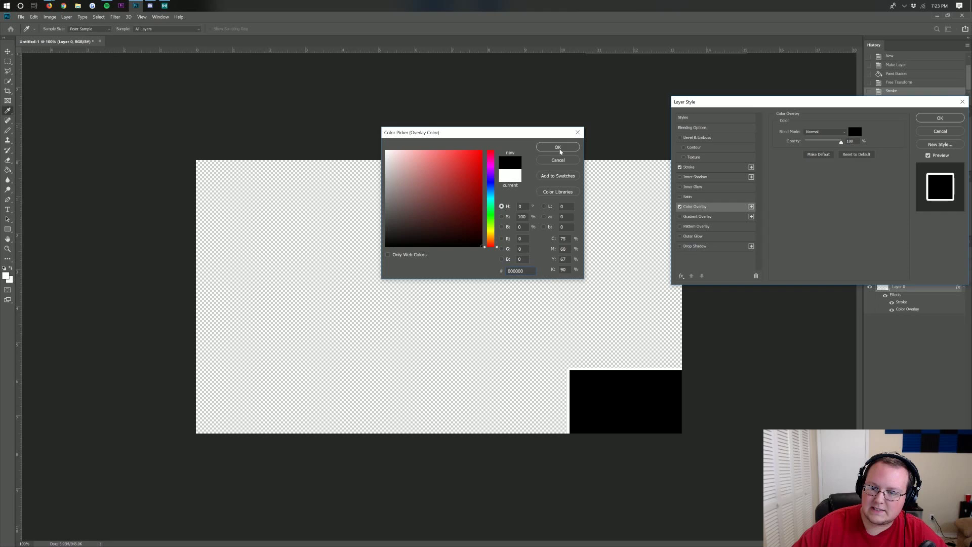
pyautogui.click(558, 148)
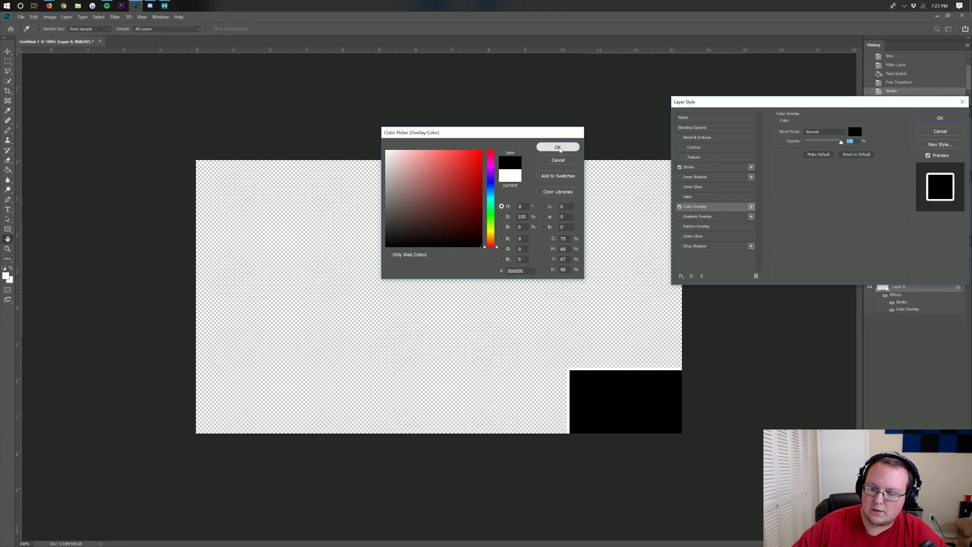
# - Confirm the layer styles and nudge the black box inward so its white outline shows on every side
pyautogui.click(940, 118)
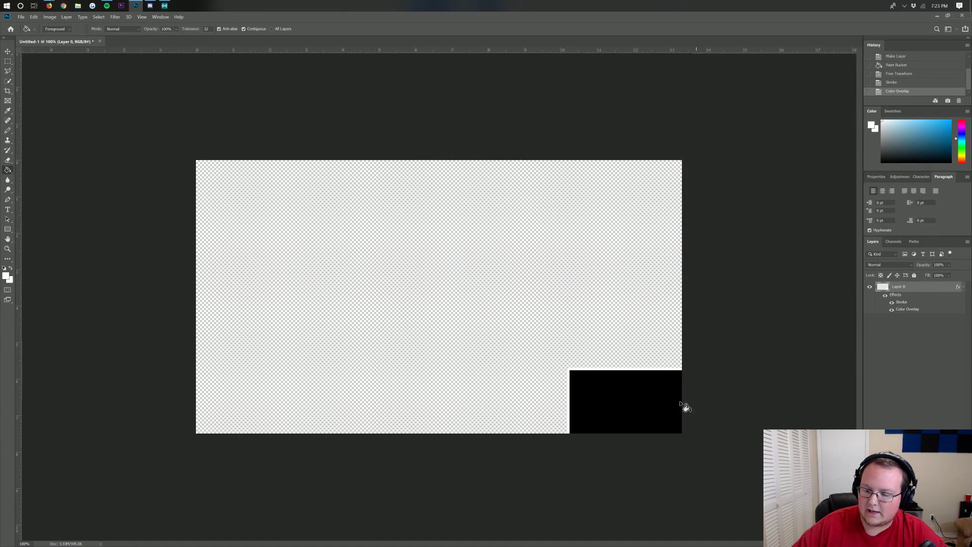
pyautogui.hotkey('ctrl', 't')
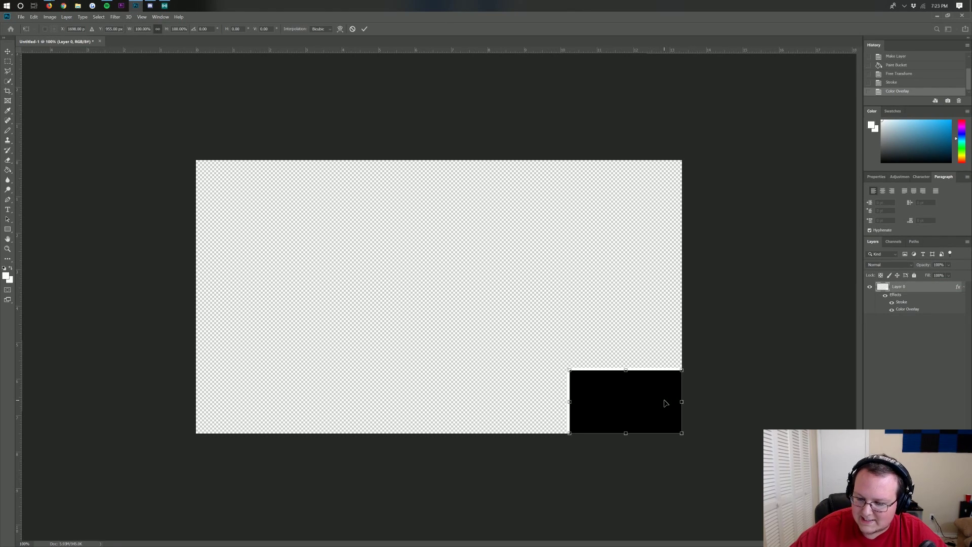
pyautogui.press('Up')
pyautogui.press('Up')
pyautogui.press('Up')
pyautogui.press('Up')
pyautogui.press('Up')
pyautogui.press('Up')
pyautogui.press('Up')
pyautogui.press('Up')
pyautogui.press('Up')
pyautogui.press('Up')
pyautogui.press('Up')
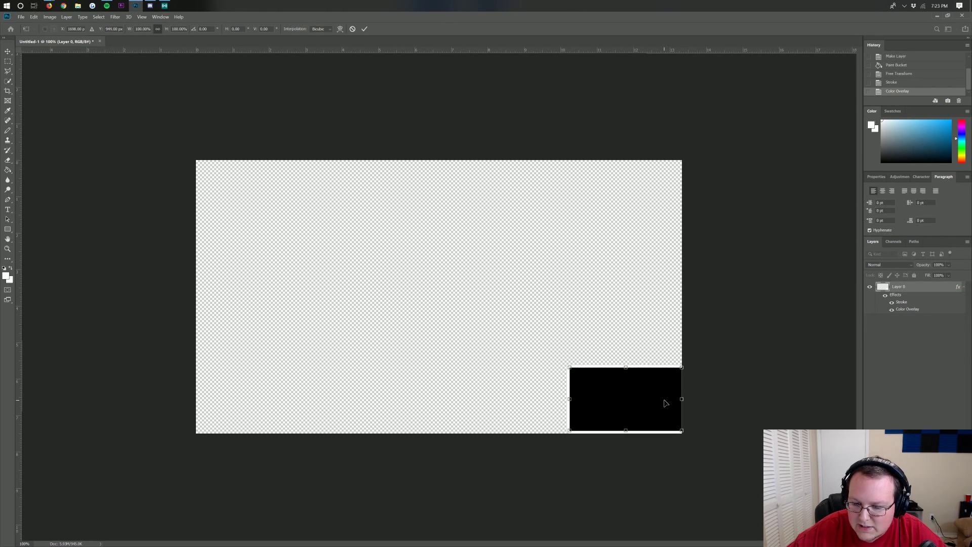
pyautogui.press('Up')
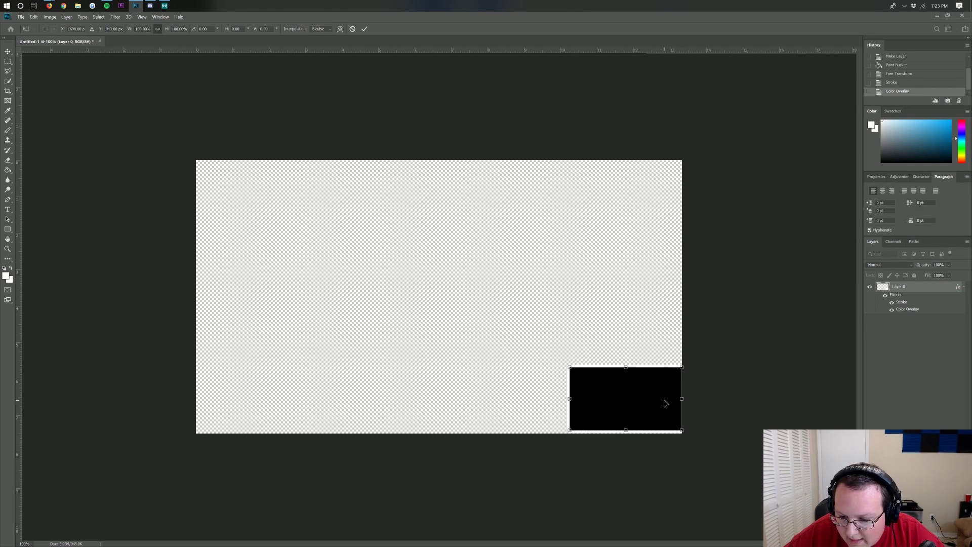
pyautogui.press('Down')
pyautogui.press('Down')
pyautogui.press('Left')
pyautogui.press('Left')
pyautogui.press('Left')
pyautogui.press('Left')
pyautogui.press('Left')
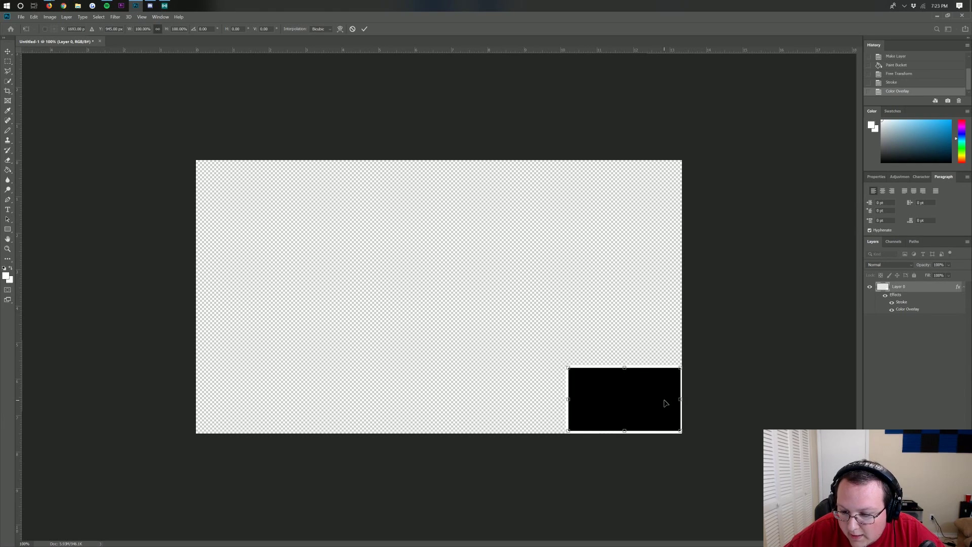
pyautogui.press('Left')
pyautogui.press('Left')
pyautogui.press('Left')
pyautogui.press('Left')
pyautogui.press('Left')
pyautogui.press('Left')
pyautogui.press('Left')
pyautogui.press('Left')
pyautogui.press('Left')
pyautogui.press('Left')
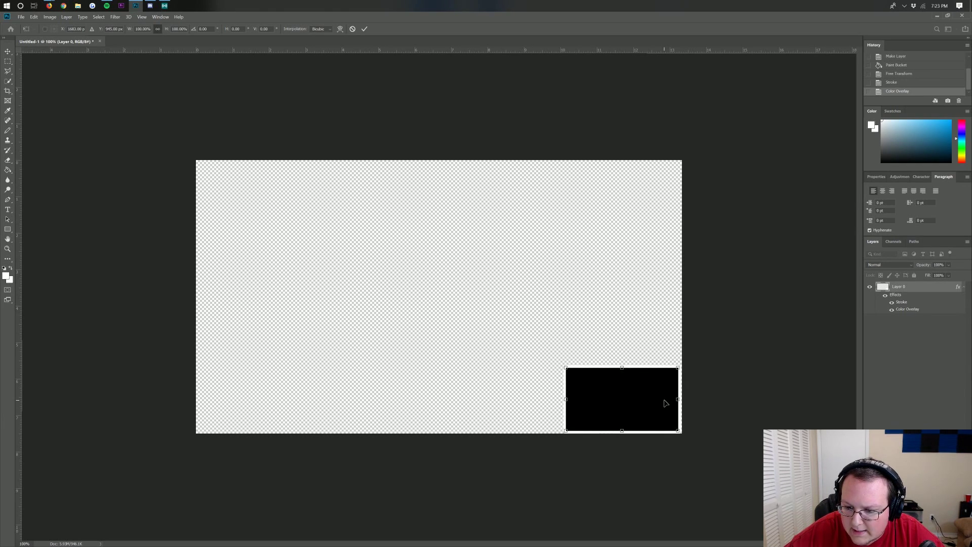
pyautogui.press('Right')
pyautogui.press('Right')
pyautogui.press('Right')
pyautogui.press('Right')
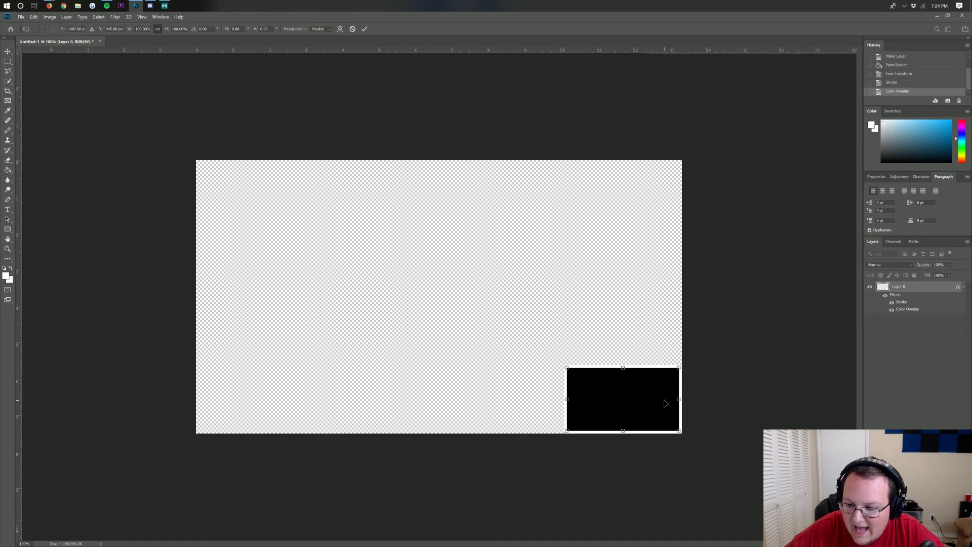
pyautogui.press('Right')
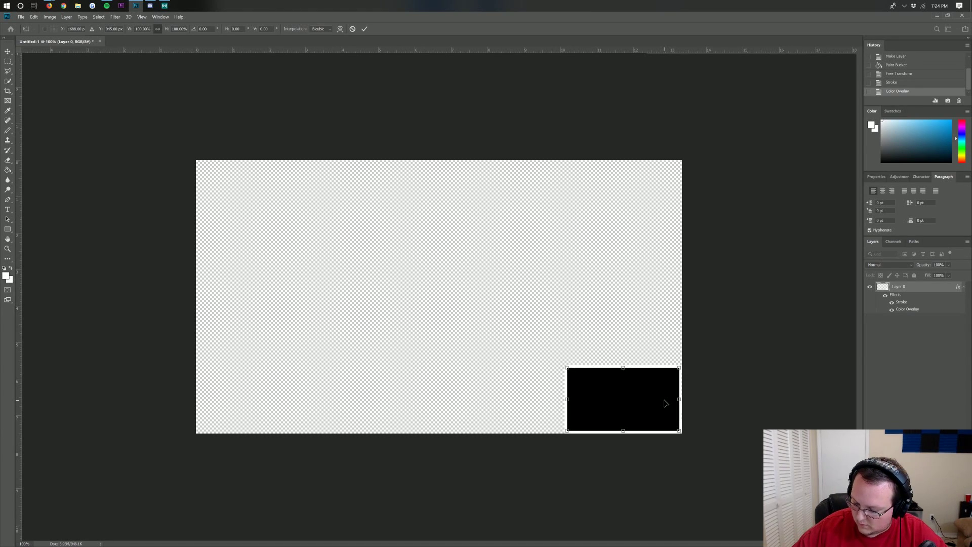
pyautogui.press('Return')
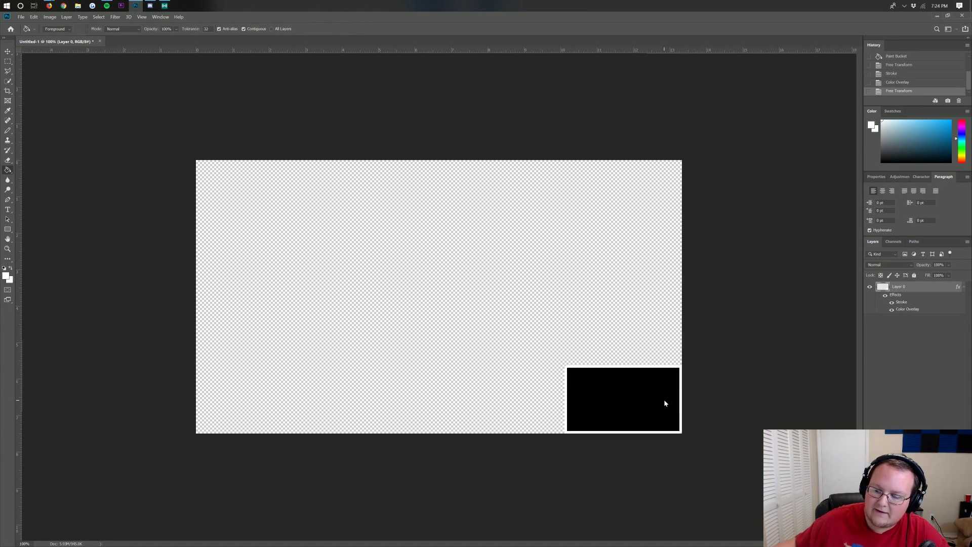
# - Rasterize Layer 0's layer style and erase the black fill with the Magic Eraser
pyautogui.rightClick(908, 289)
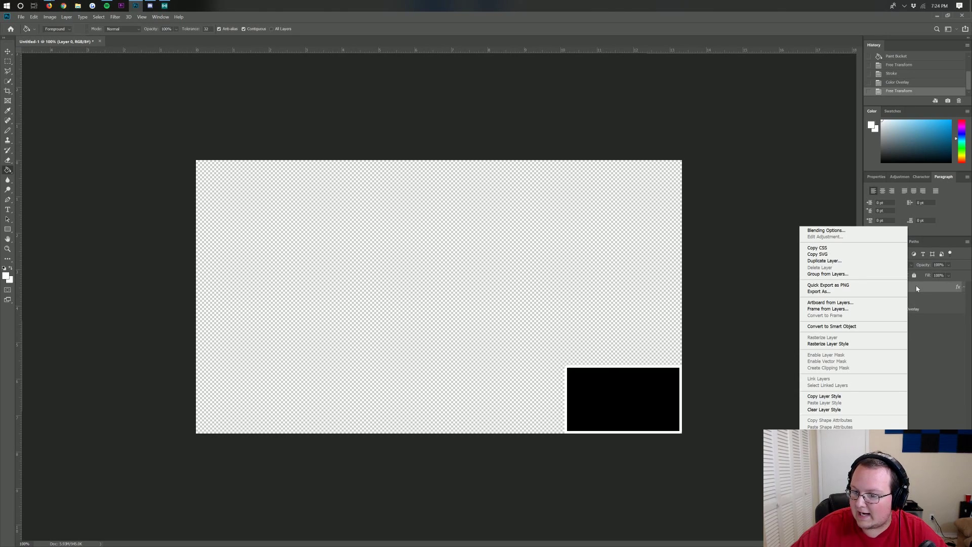
pyautogui.click(834, 345)
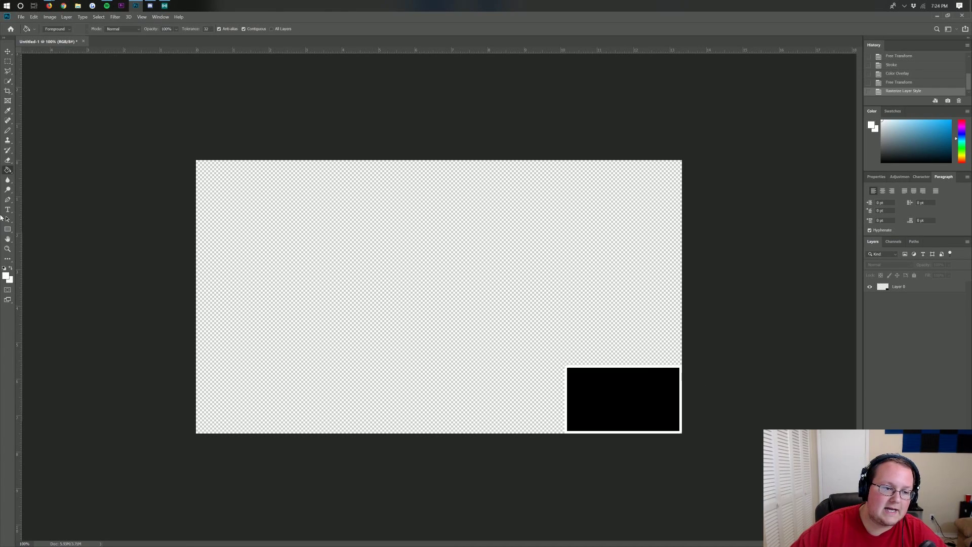
pyautogui.click(12, 160)
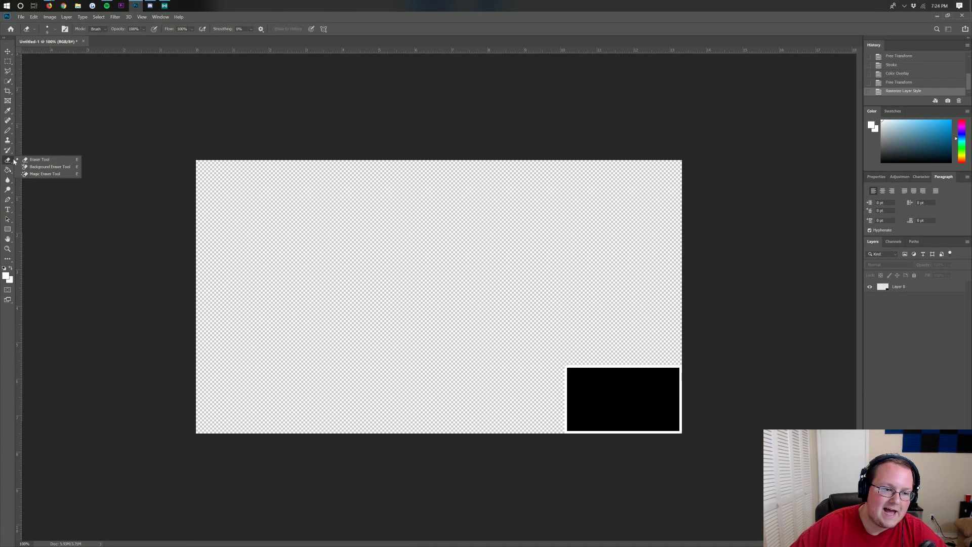
pyautogui.click(39, 174)
pyautogui.click(635, 394)
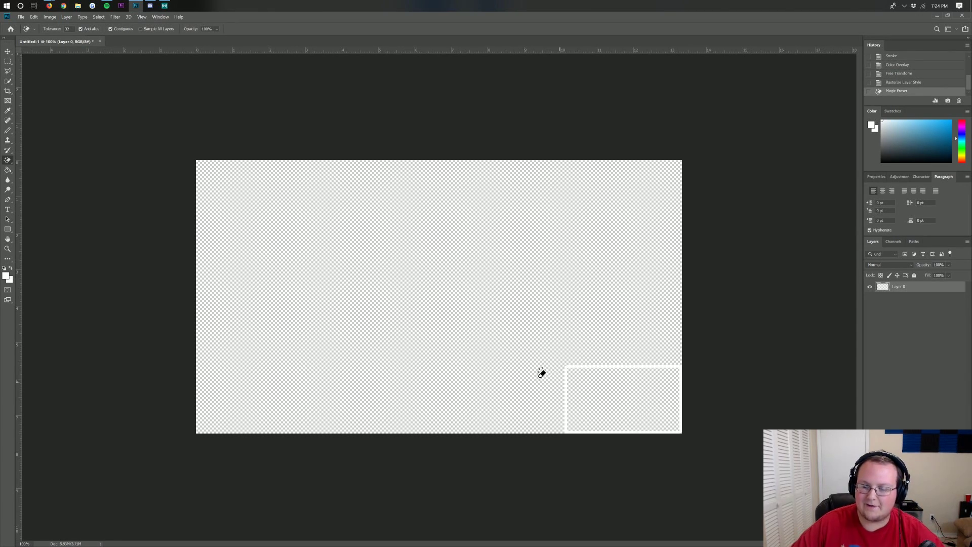
# - Zoom in and back out to check the hollow white frame
pyautogui.scroll(3, 590, 379)
pyautogui.scroll(1, 587, 377)
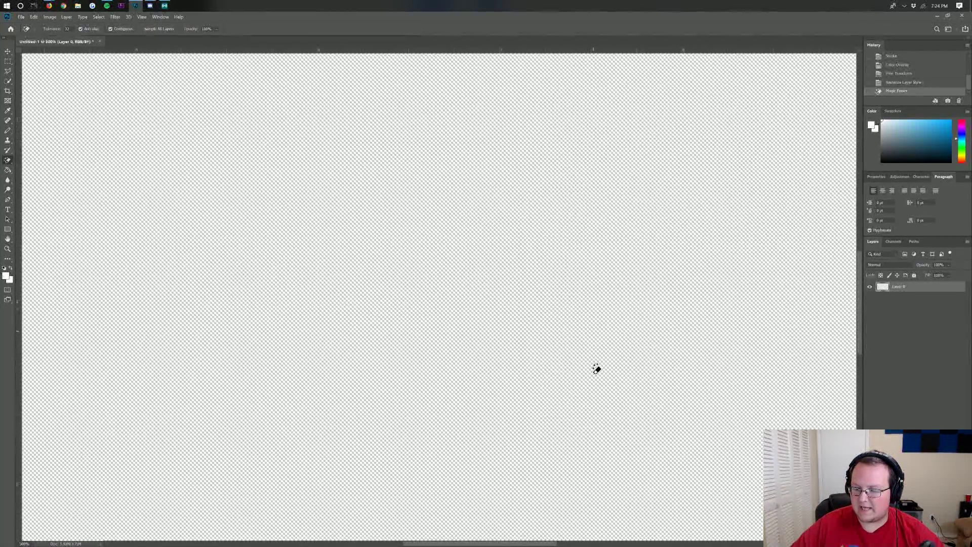
pyautogui.scroll(-1, 597, 369)
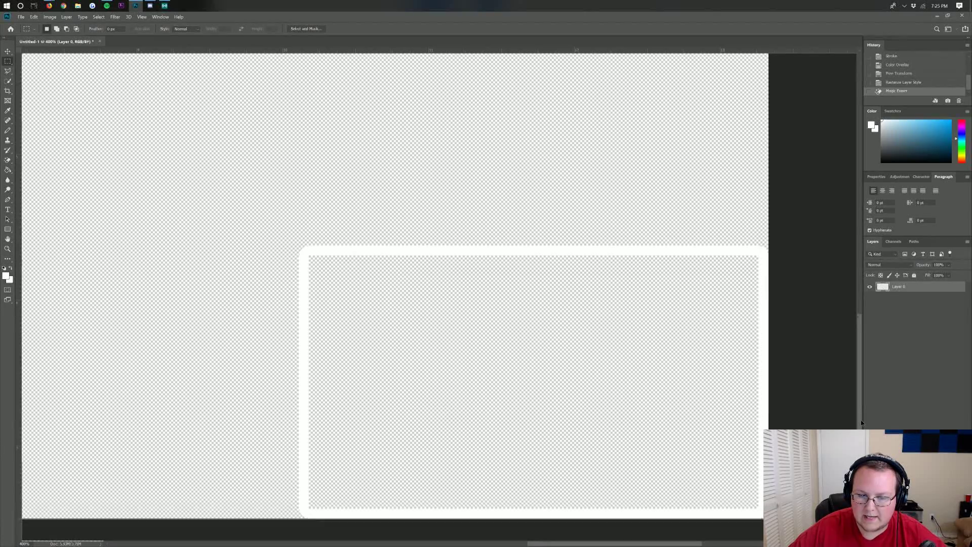
pyautogui.scroll(-1, 597, 368)
pyautogui.press('m')
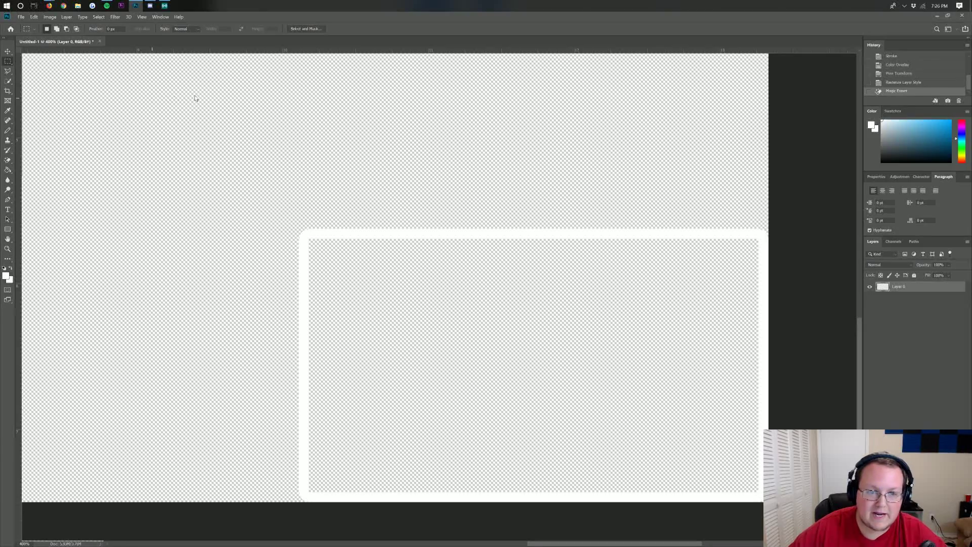
# - Open the Desktop Minecraft screenshot and paste it into Untitled-1 below the frame layer
pyautogui.hotkey('ctrl', 'o')
pyautogui.click(30, 68)
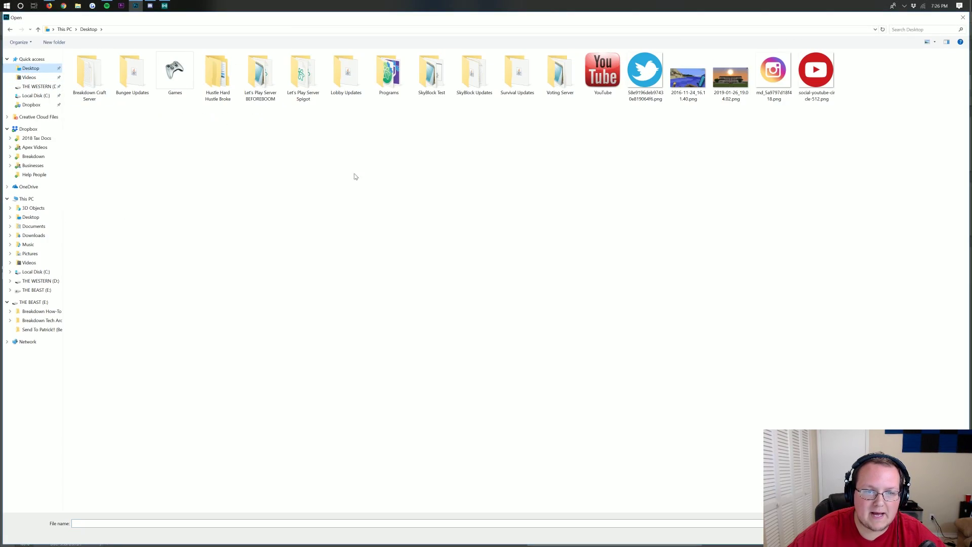
pyautogui.doubleClick(688, 76)
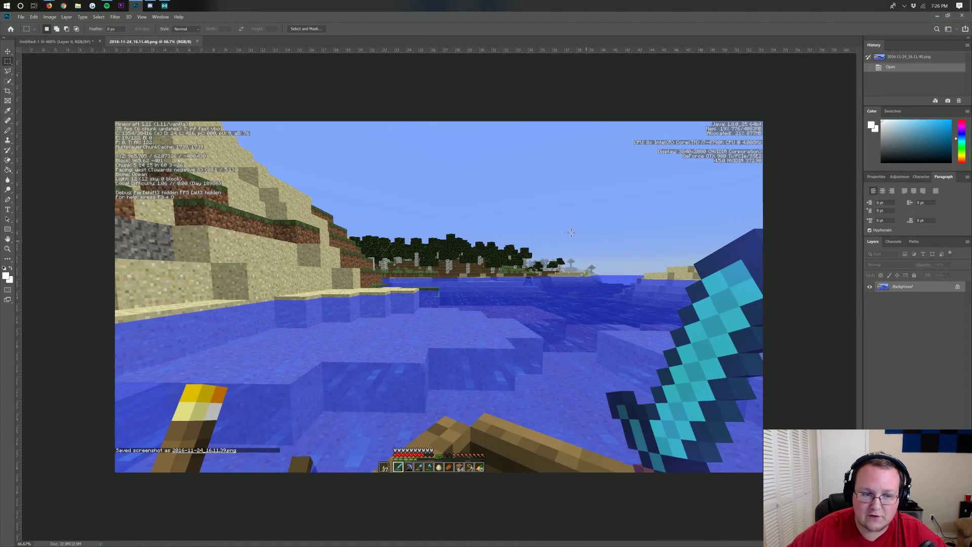
pyautogui.click(56, 41)
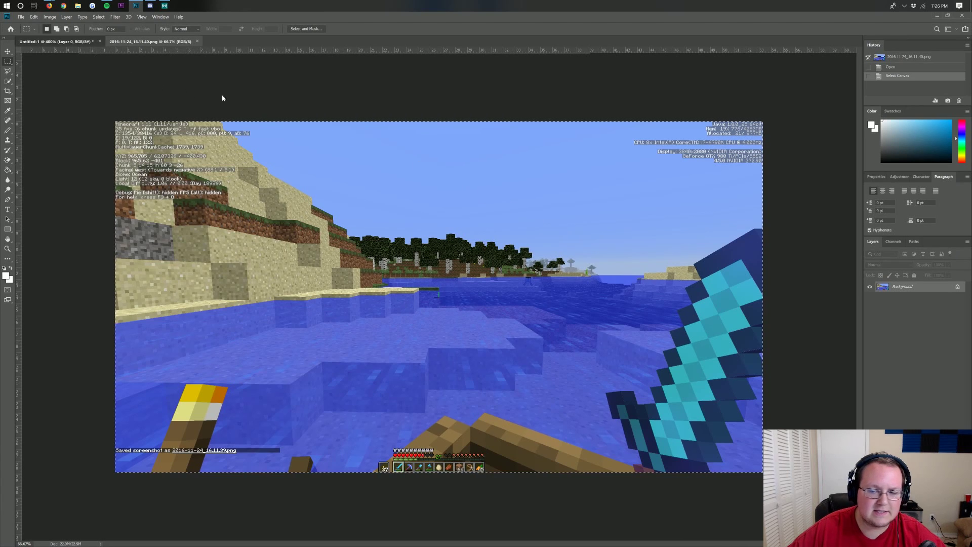
pyautogui.hotkey('ctrl', 'v')
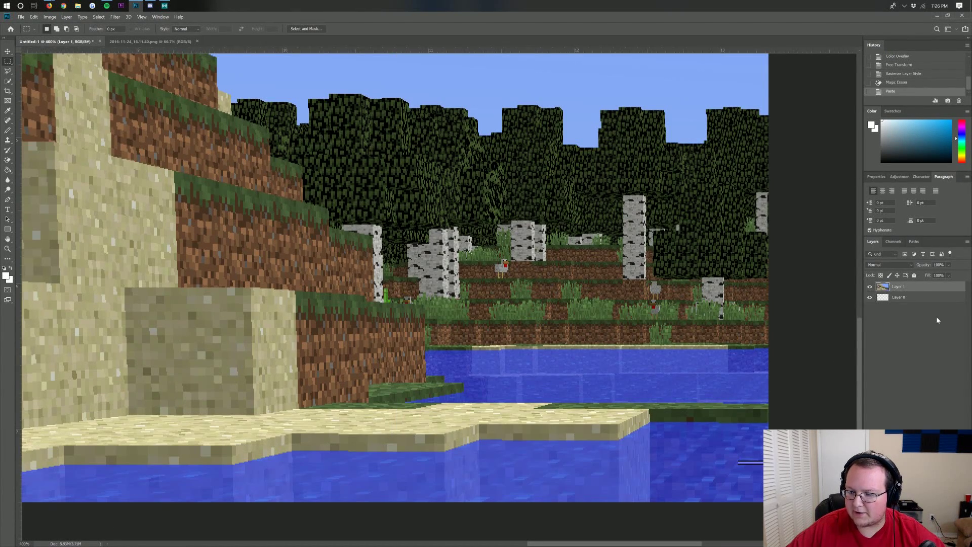
pyautogui.moveTo(915, 292); pyautogui.dragTo(917, 303)
# - Scale the screenshot to about 52% so it fills the 1920×1080 canvas
pyautogui.hotkey('ctrl', '0')
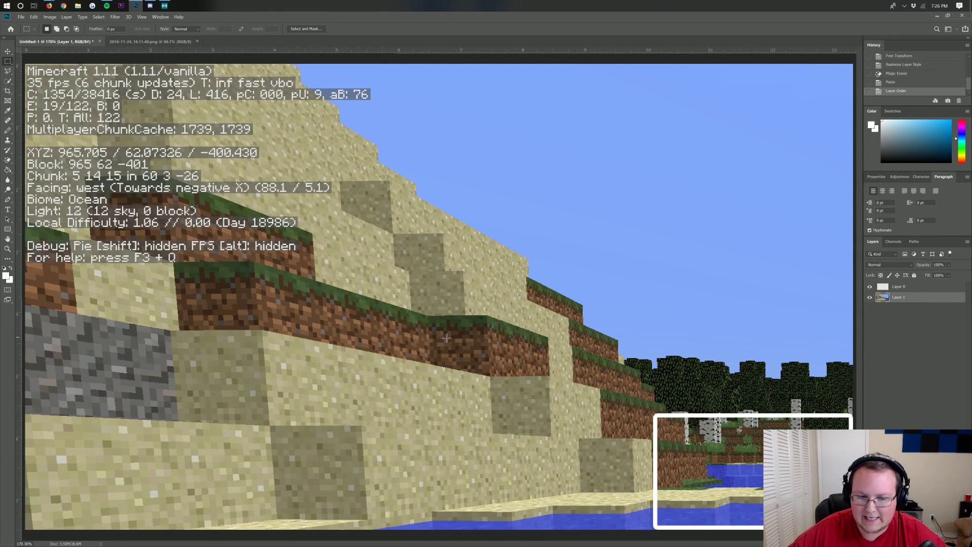
pyautogui.hotkey('ctrl', 't')
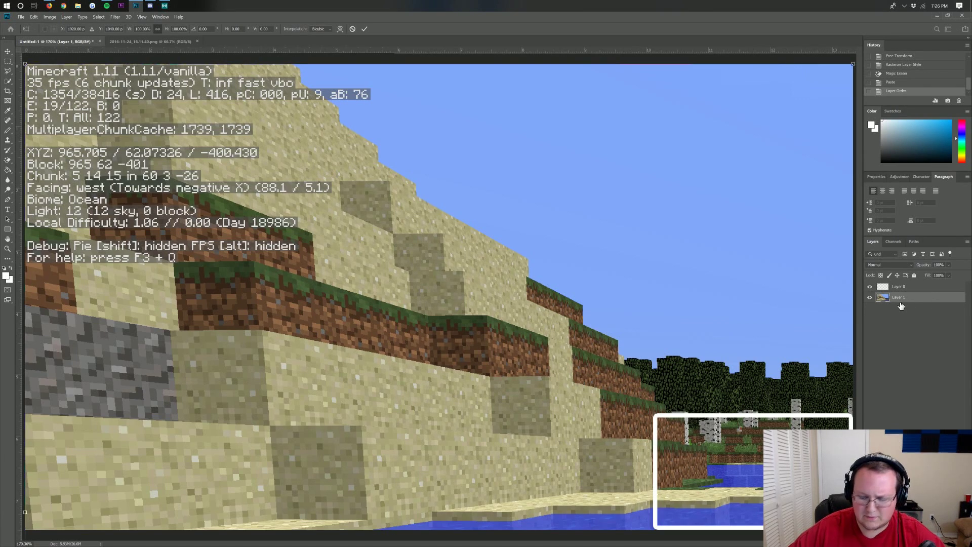
pyautogui.hotkey('ctrl', '0')
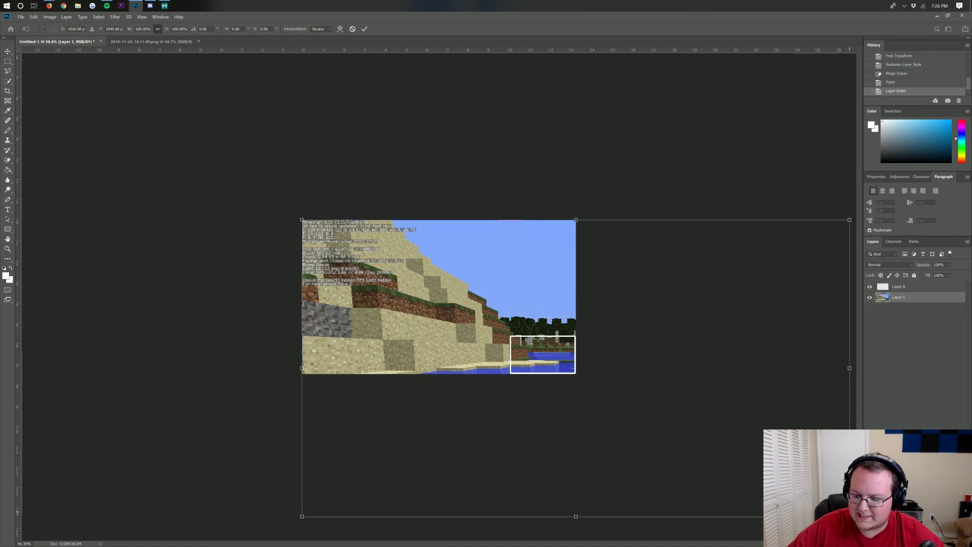
pyautogui.moveTo(849, 516); pyautogui.dragTo(569, 386)
pyautogui.press('Return')
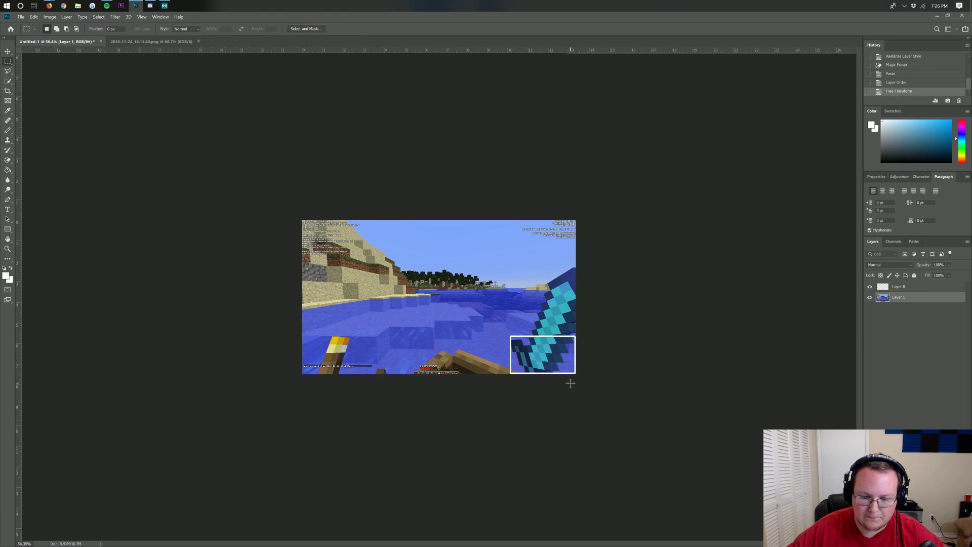
# - Nudge the screenshot layer up and back down a pixel and apply the transform
pyautogui.hotkey('ctrl', '0')
pyautogui.hotkey('ctrl', 't')
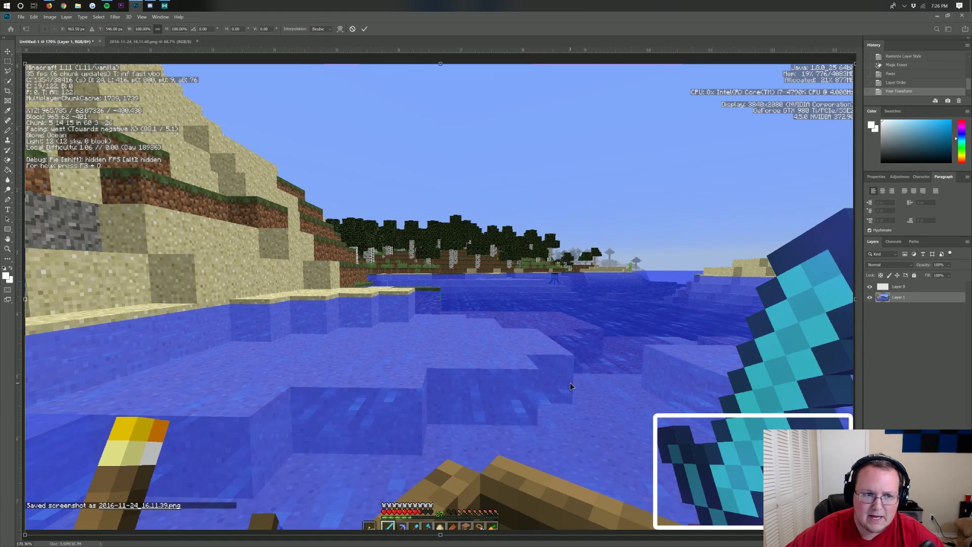
pyautogui.press('Up')
pyautogui.press('Up')
pyautogui.press('Up')
pyautogui.press('Up')
pyautogui.press('Up')
pyautogui.press('Up')
pyautogui.press('Up')
pyautogui.press('Down')
pyautogui.press('Down')
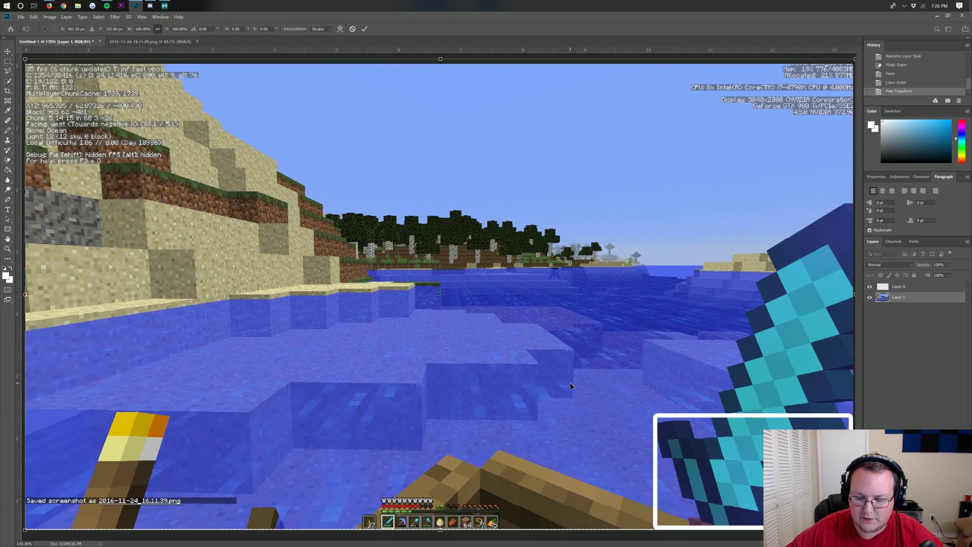
pyautogui.press('Return')
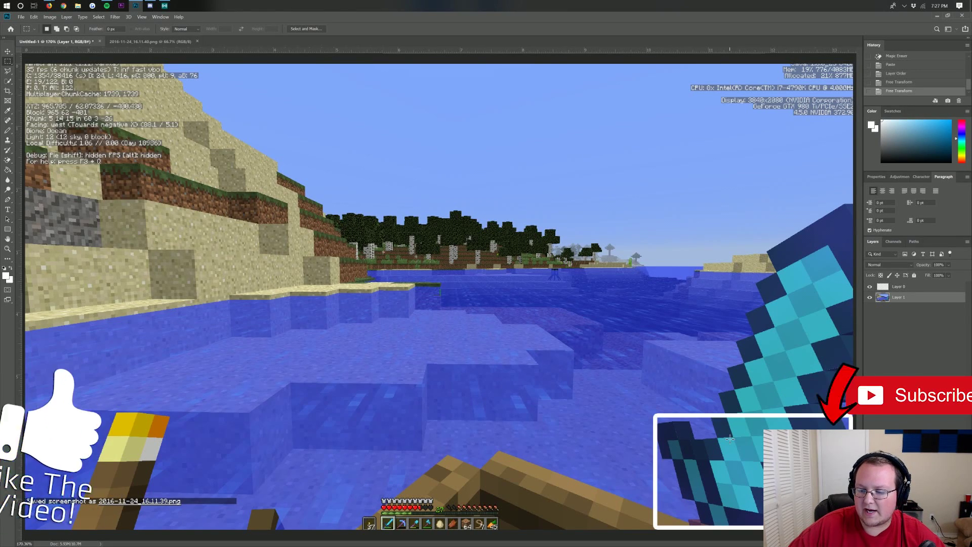
# - Select Layer 0 and nudge the white frame around the lower-right corner with arrow keys
pyautogui.click(895, 287)
pyautogui.hotkey('ctrl', 't')
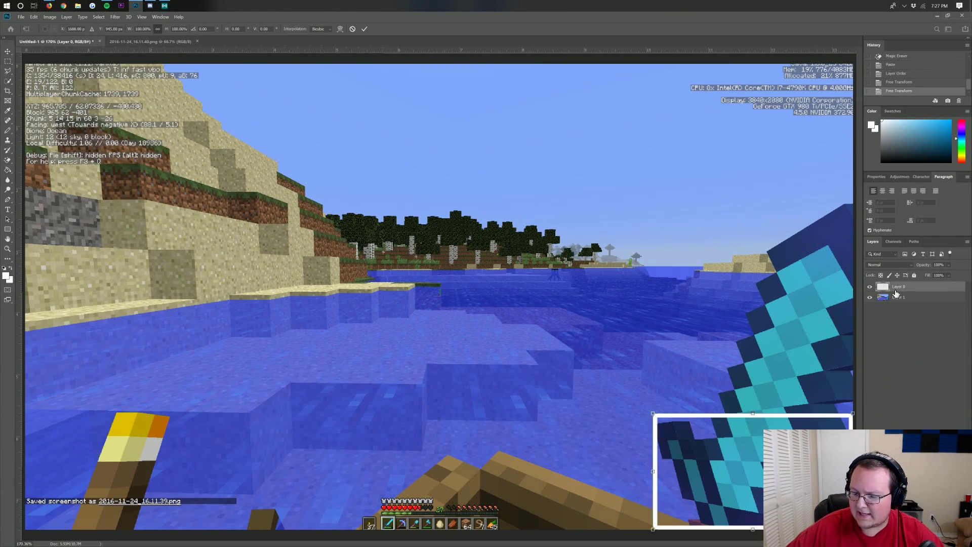
pyautogui.press('Right')
pyautogui.press('Right')
pyautogui.press('Right')
pyautogui.press('Right')
pyautogui.press('Right')
pyautogui.press('Right')
pyautogui.press('Right')
pyautogui.press('Right')
pyautogui.press('Right')
pyautogui.press('Right')
pyautogui.press('Right')
pyautogui.press('Right')
pyautogui.press('Right')
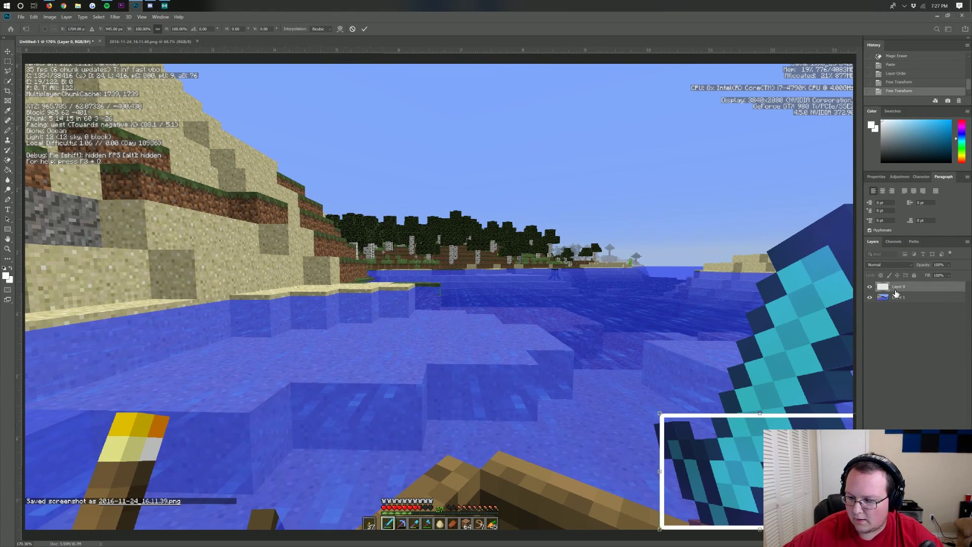
pyautogui.press('Left')
pyautogui.press('Left')
pyautogui.press('Left')
pyautogui.press('Left')
pyautogui.press('Left')
pyautogui.press('Left')
pyautogui.press('Left')
pyautogui.press('Left')
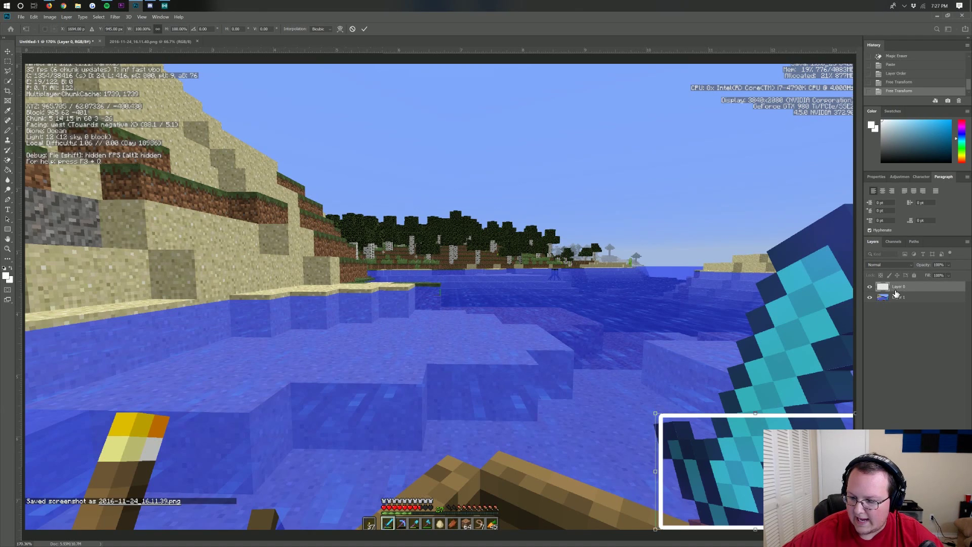
pyautogui.press('Right')
pyautogui.press('Right')
pyautogui.press('Right')
pyautogui.press('Right')
pyautogui.press('Right')
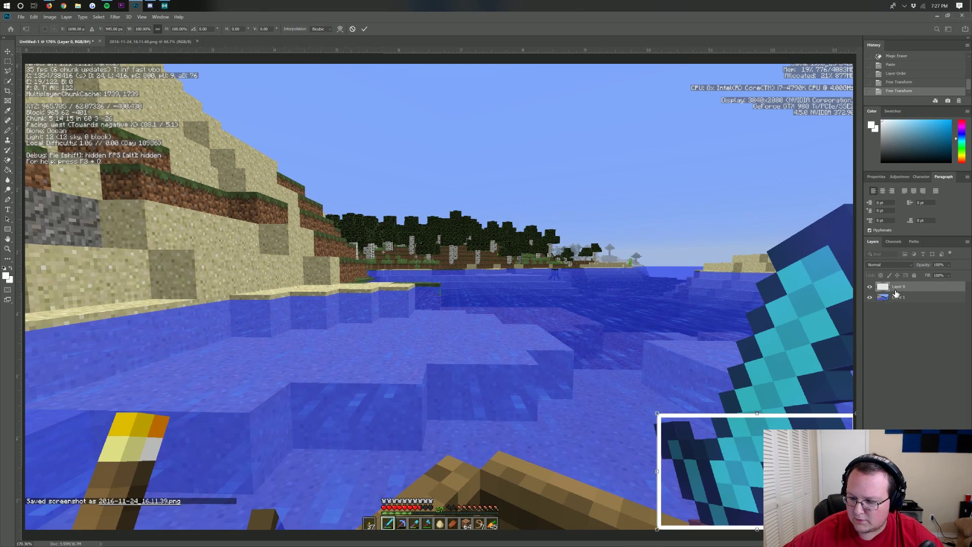
pyautogui.press('Down')
pyautogui.press('Down')
pyautogui.press('Down')
pyautogui.press('Down')
pyautogui.press('Down')
pyautogui.press('Down')
pyautogui.press('Down')
pyautogui.press('Down')
pyautogui.press('Down')
pyautogui.press('Down')
pyautogui.press('Down')
pyautogui.press('Down')
pyautogui.press('Down')
pyautogui.press('Down')
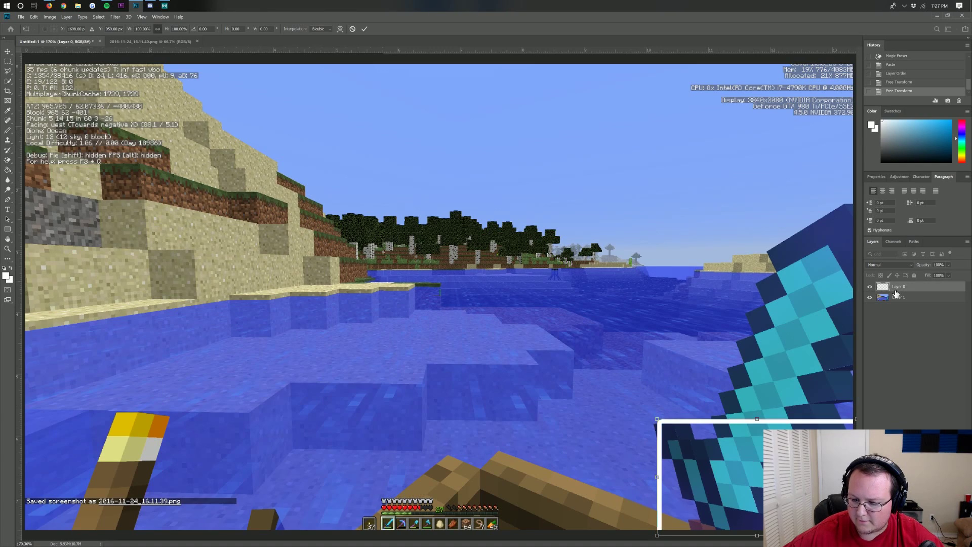
pyautogui.press('Up')
pyautogui.press('Up')
pyautogui.press('Up')
pyautogui.press('Up')
pyautogui.press('Up')
pyautogui.press('Up')
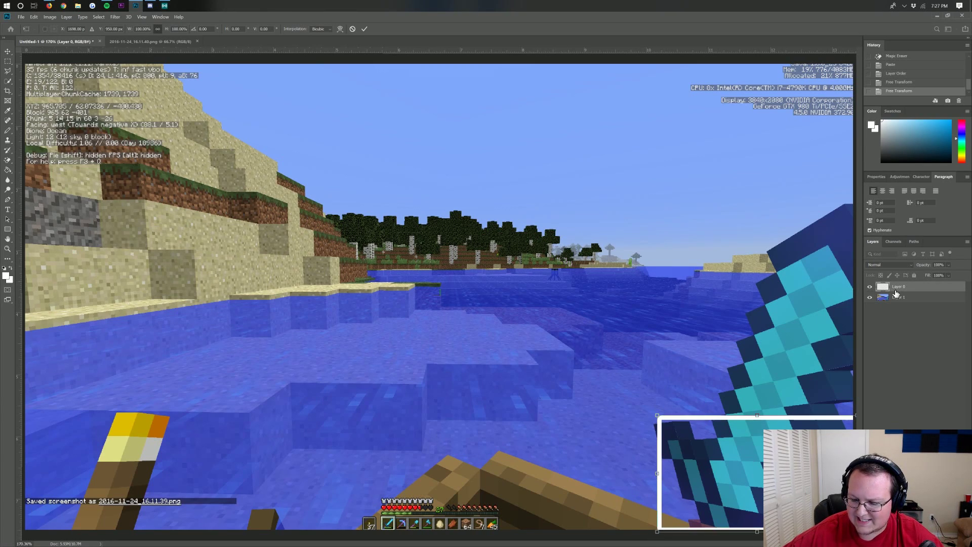
pyautogui.press('Down')
pyautogui.press('Down')
pyautogui.press('Down')
pyautogui.press('Down')
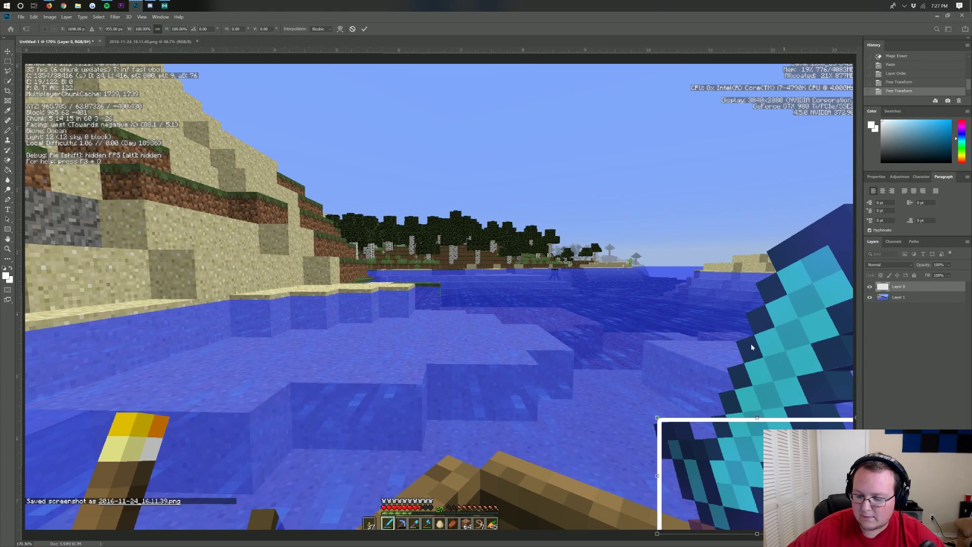
# - Apply the frame's new position, then try a text layer and discard it
pyautogui.press('Return')
pyautogui.press('t')
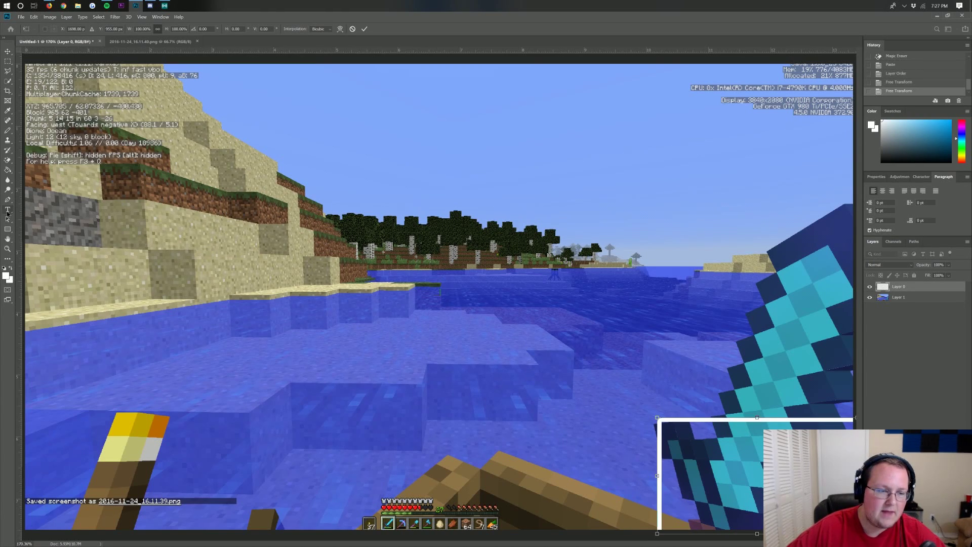
pyautogui.click(676, 375)
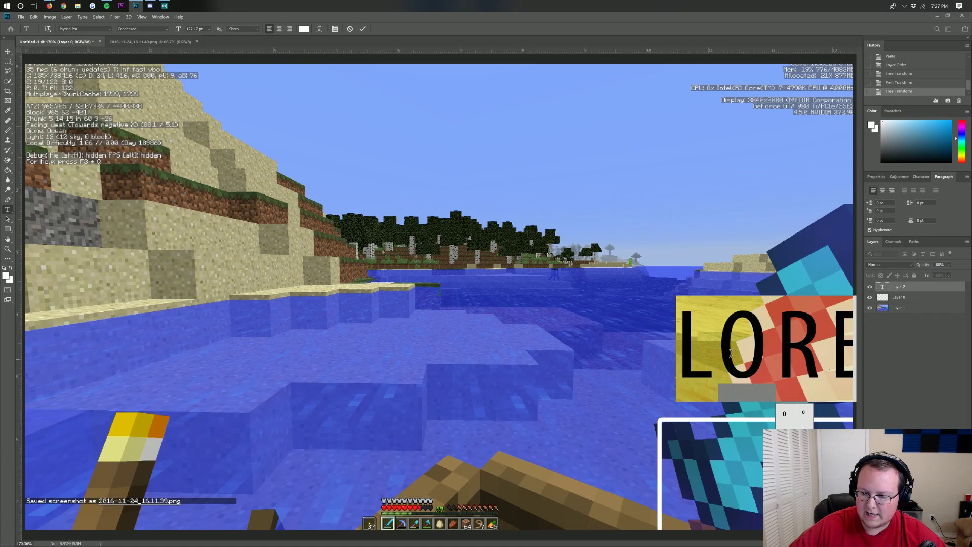
pyautogui.press('BackSpace')
pyautogui.write('PLAY')
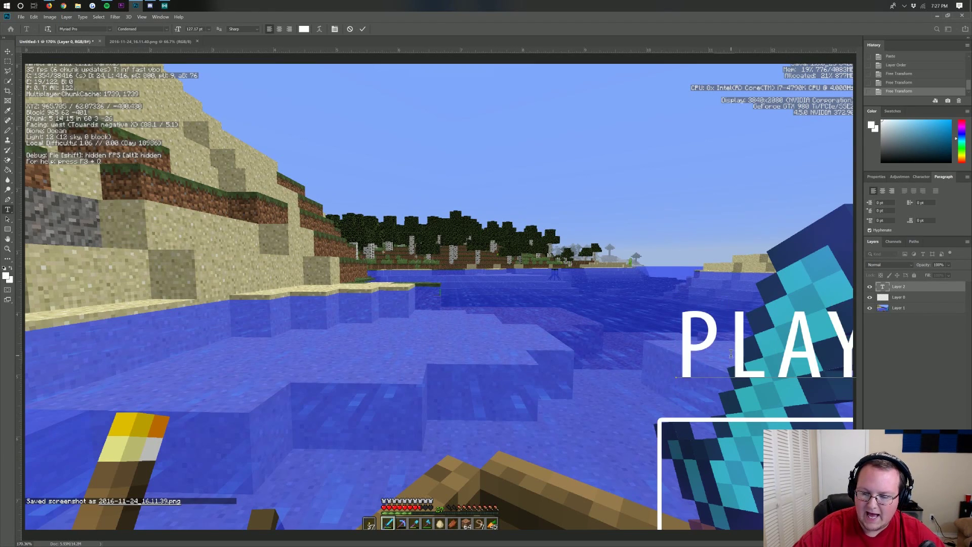
pyautogui.press('BackSpace')
pyautogui.press('BackSpace')
pyautogui.press('BackSpace')
pyautogui.press('BackSpace')
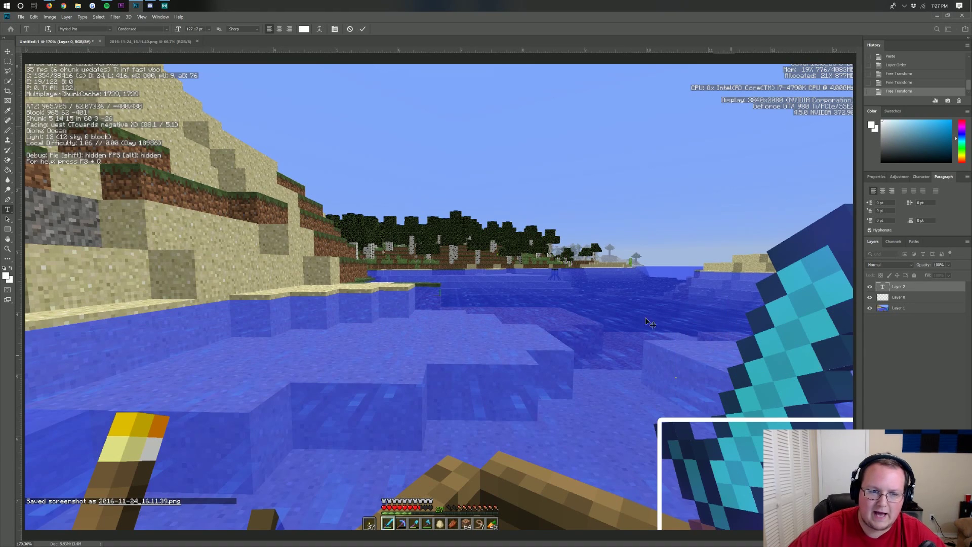
pyautogui.click(8, 51)
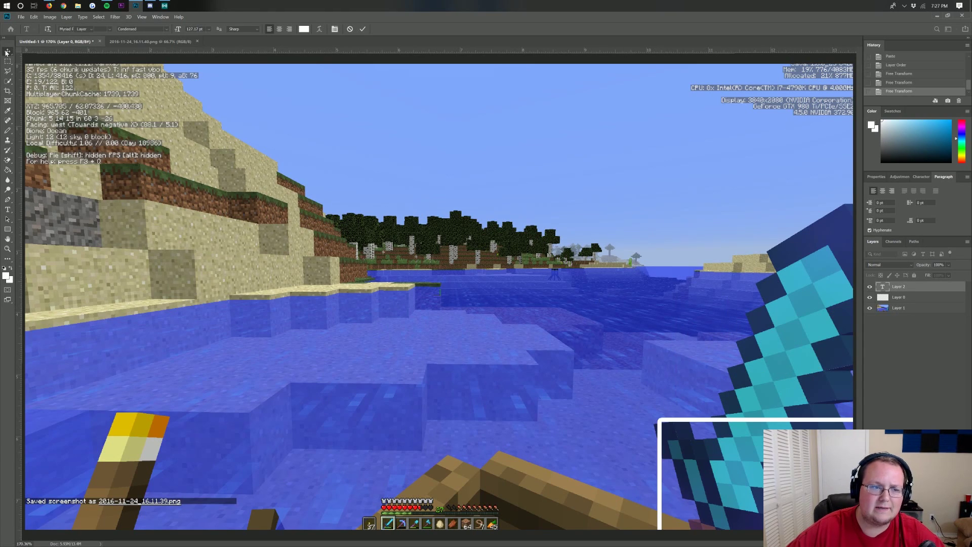
# - Type the server address 'PLAY.BREAKDOW…' near the top and select it for character settings
pyautogui.click(7, 209)
pyautogui.click(239, 203)
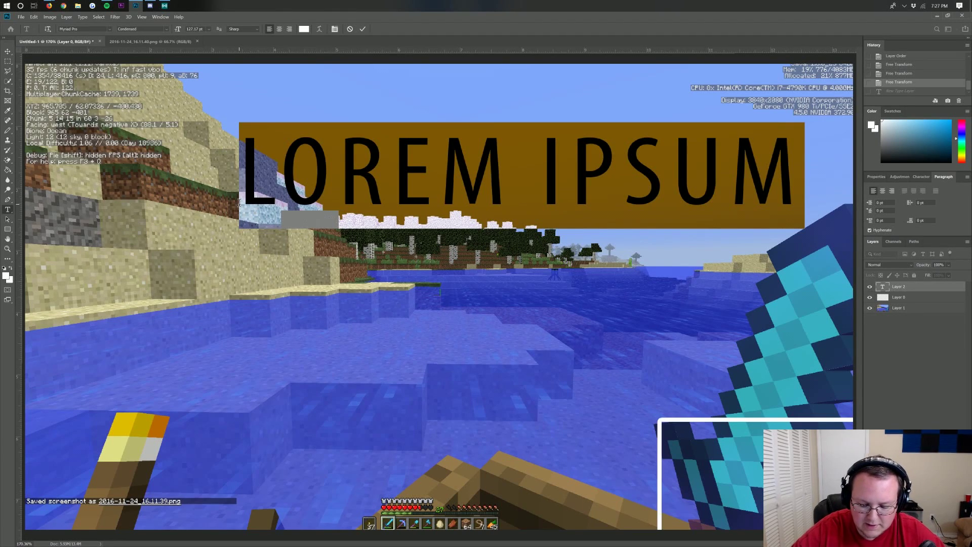
pyautogui.write('PLAY.BREAKDOW')
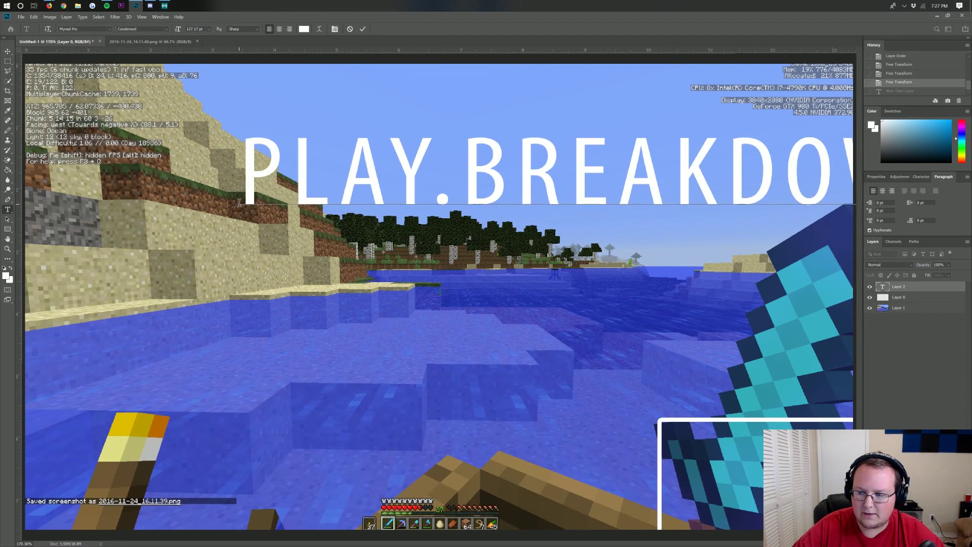
pyautogui.hotkey('ctrl', 'a')
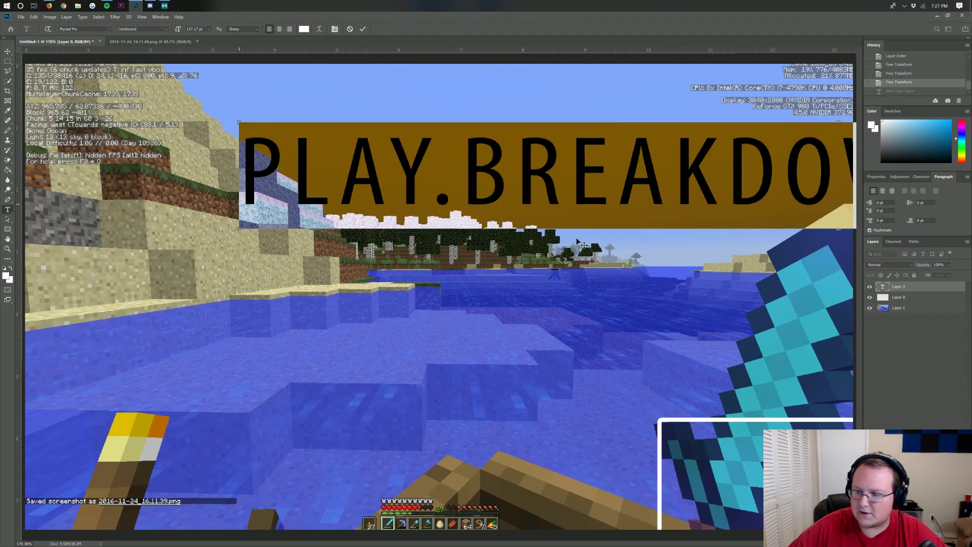
pyautogui.click(876, 176)
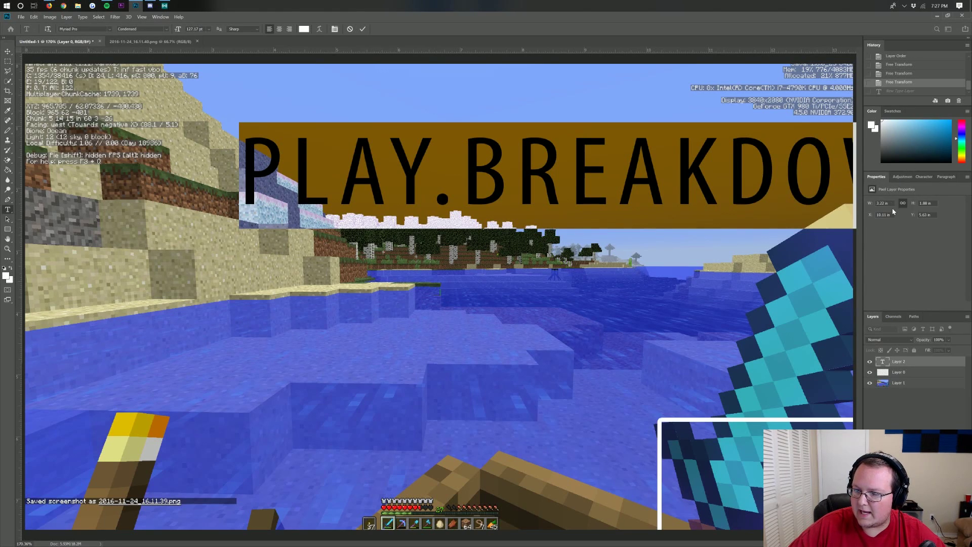
pyautogui.click(920, 176)
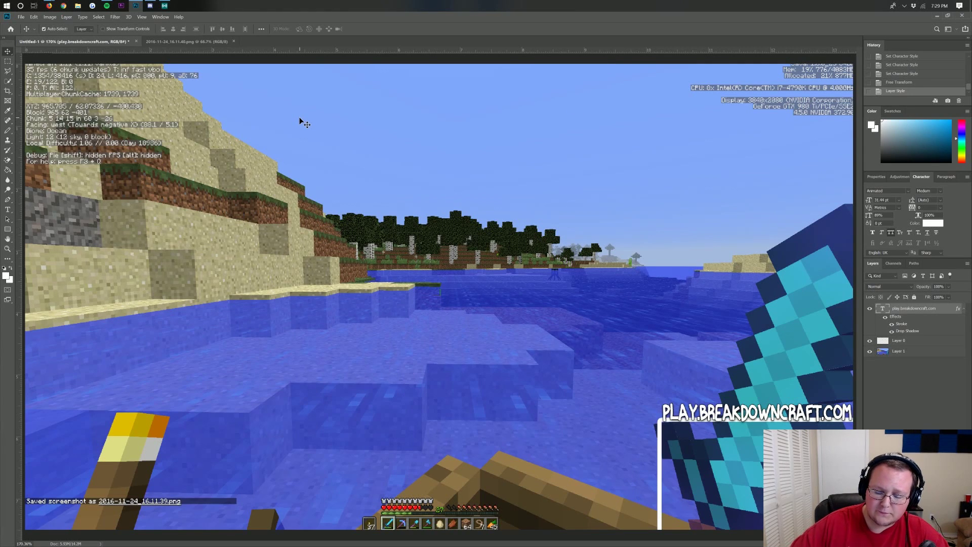
# - Open the Twitter, Instagram and YouTube icon images together
pyautogui.hotkey('ctrl', 'o')
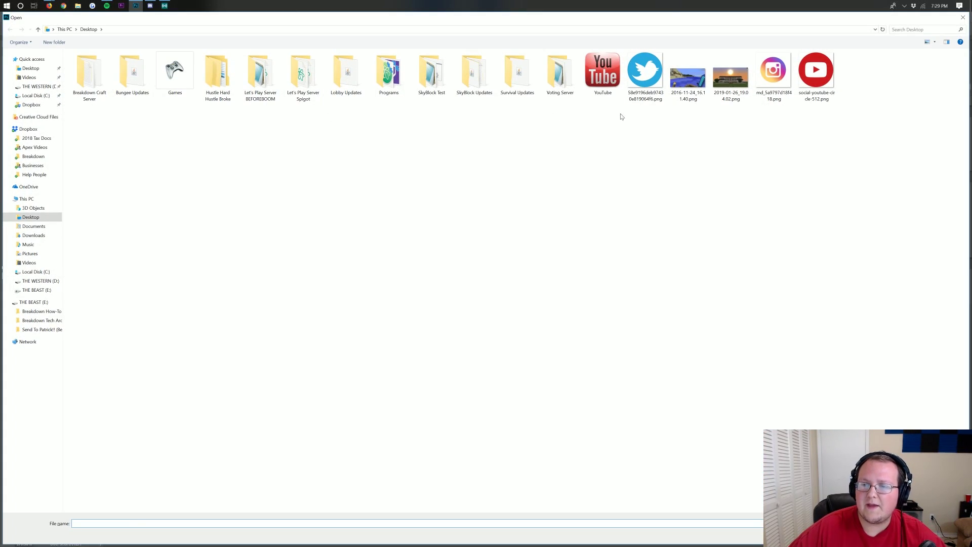
pyautogui.click(644, 70)
pyautogui.keyDown('ctrl'); pyautogui.click(773, 70); pyautogui.keyUp('ctrl')
pyautogui.keyDown('ctrl'); pyautogui.click(815, 71); pyautogui.keyUp('ctrl')
pyautogui.press('Return')
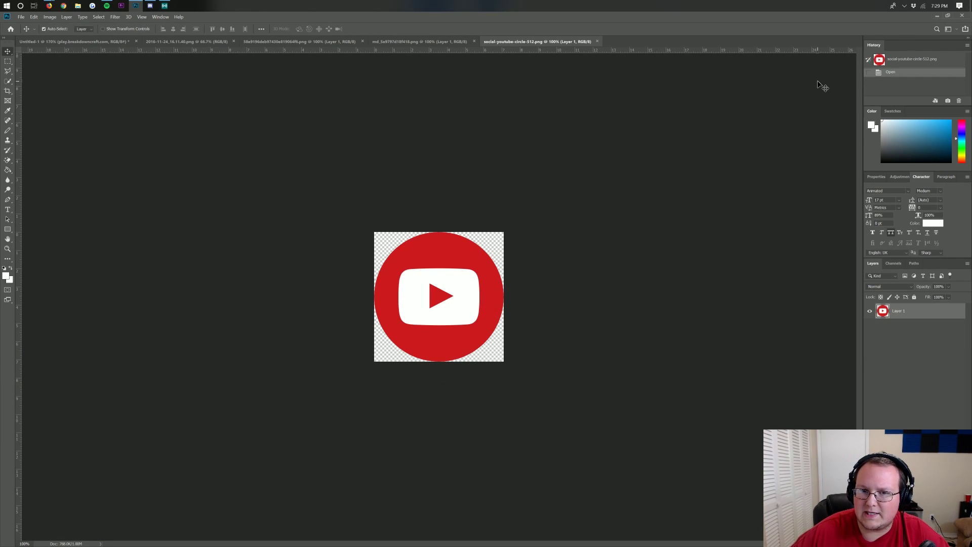
# - Paste the whole YouTube icon into the overlay as Layer 2 at the canvas centre
pyautogui.hotkey('ctrl', 'a')
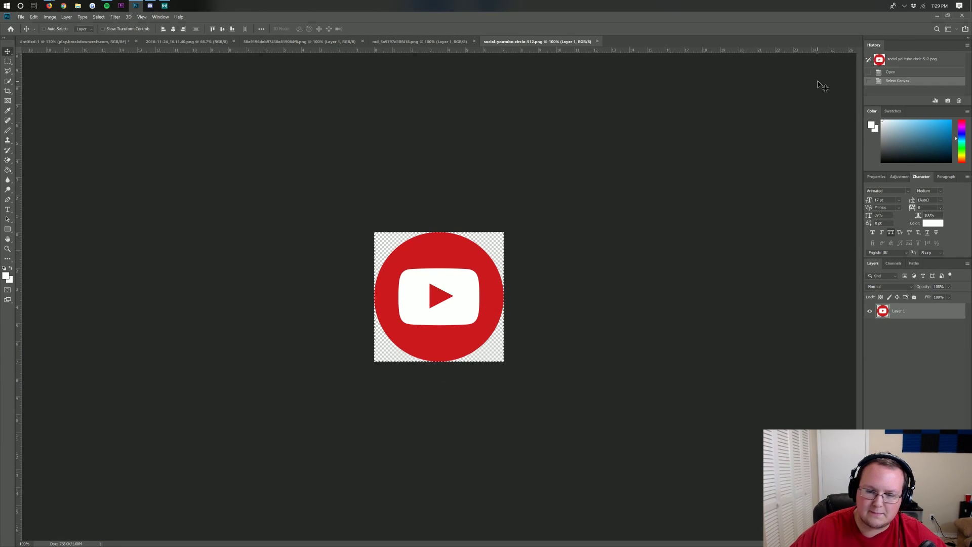
pyautogui.click(76, 41)
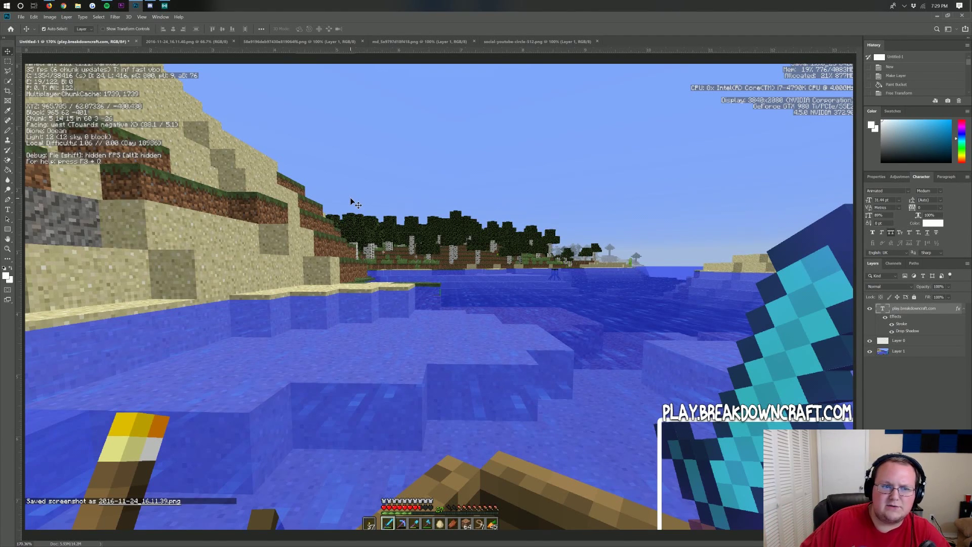
pyautogui.hotkey('ctrl', 'v')
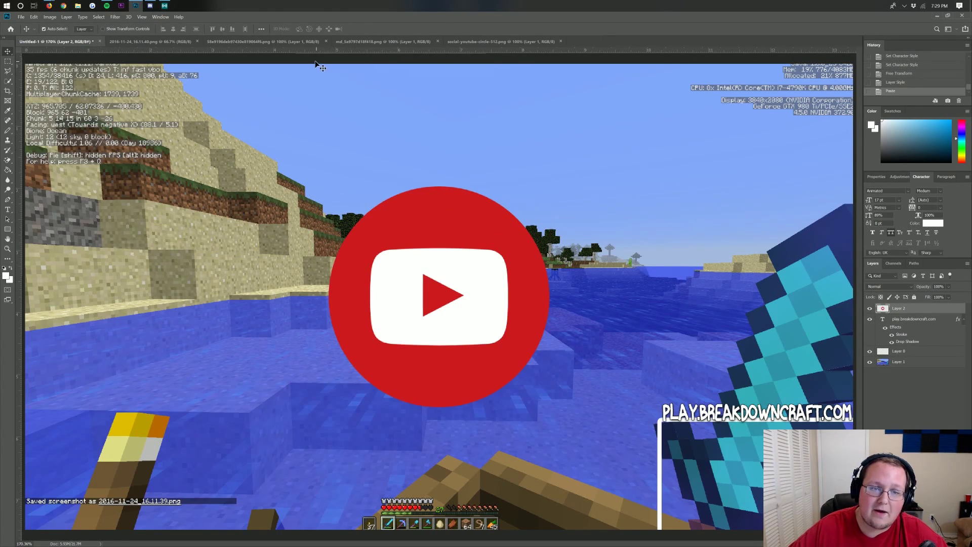
# - Copy the Twitter and Instagram logos from their tabs and paste each into Untitled-1 as new layers
pyautogui.click(304, 42)
pyautogui.hotkey('ctrl', 'a')
pyautogui.hotkey('ctrl', 'c')
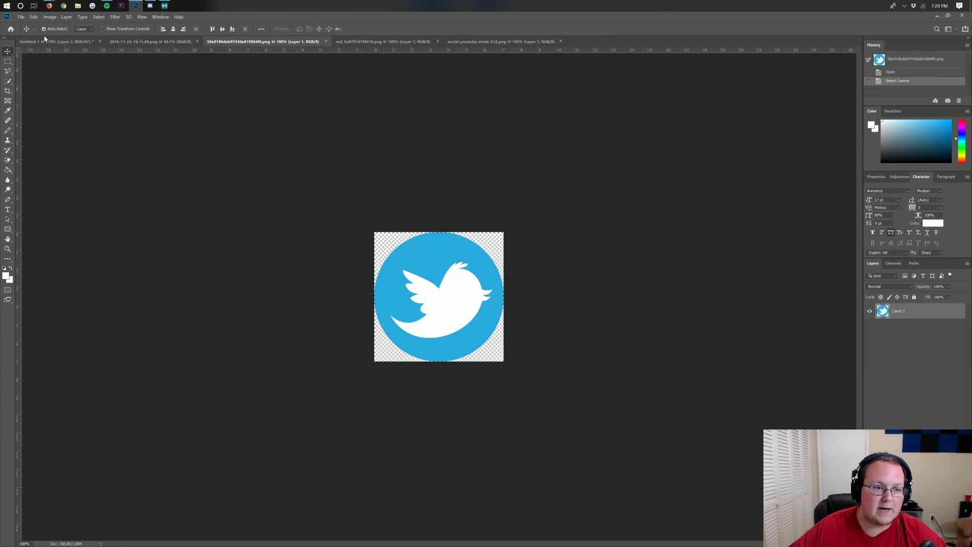
pyautogui.click(45, 42)
pyautogui.hotkey('ctrl', 'v')
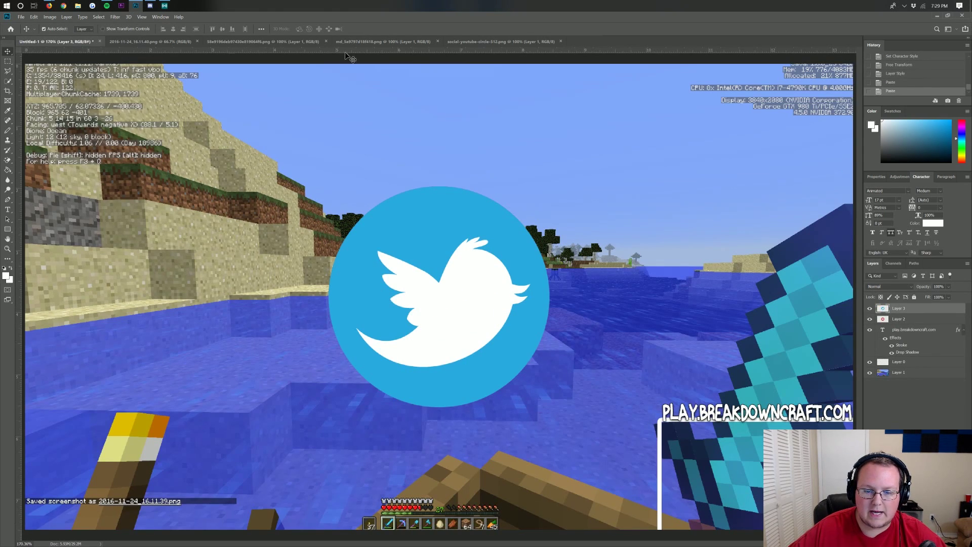
pyautogui.click(383, 42)
pyautogui.hotkey('ctrl', 'a')
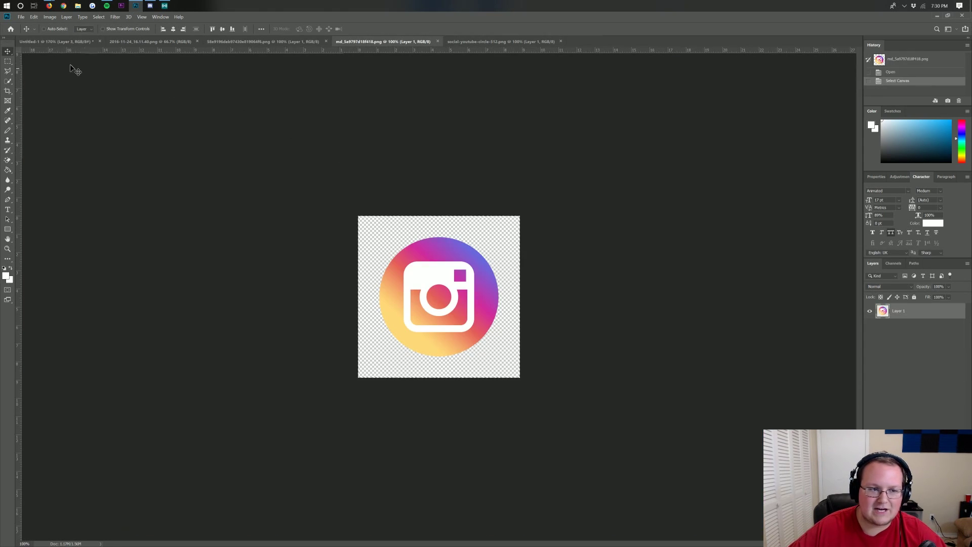
pyautogui.hotkey('ctrl', 'c')
pyautogui.click(47, 41)
pyautogui.hotkey('ctrl', 'v')
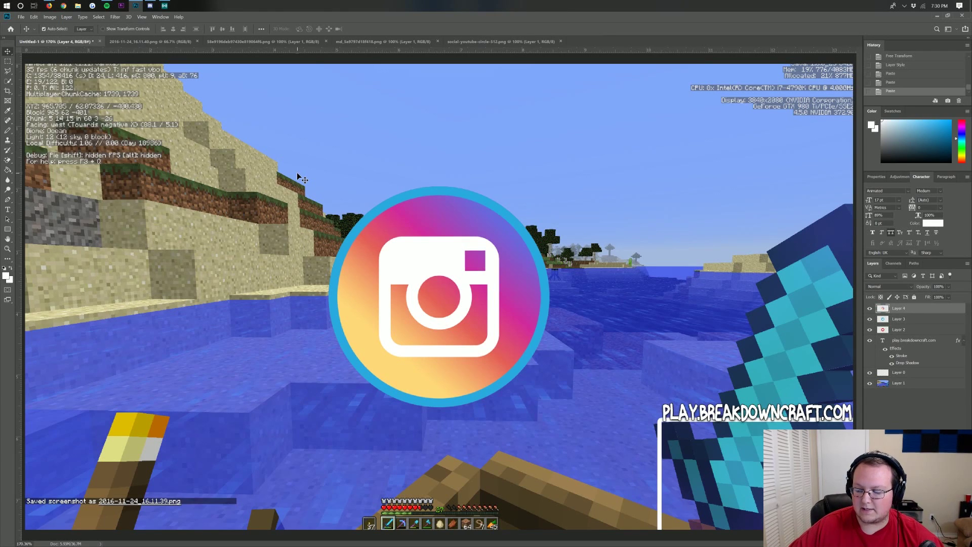
# - Shrink the Instagram logo into a small icon at the top-left, then select the Twitter logo for transforming
pyautogui.hotkey('ctrl', 't')
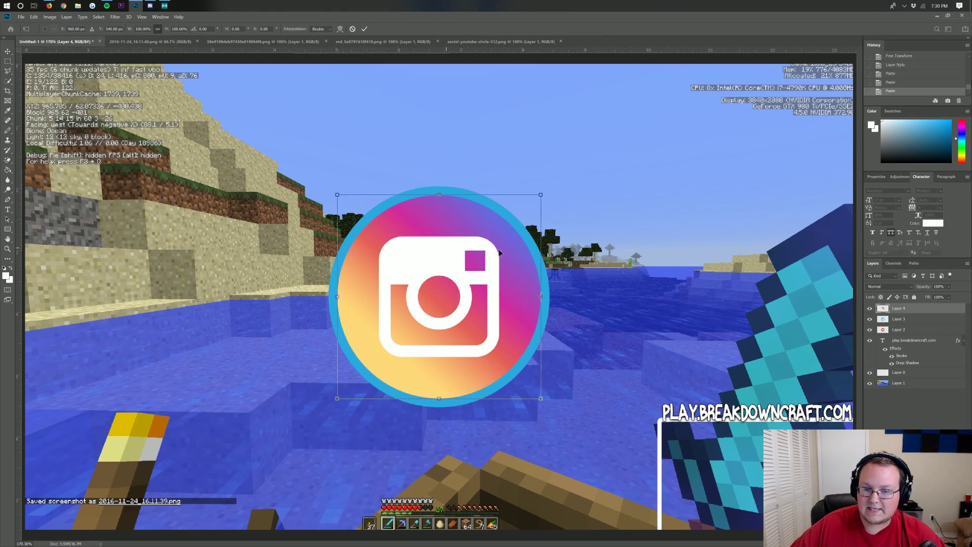
pyautogui.moveTo(541, 196); pyautogui.dragTo(349, 298)
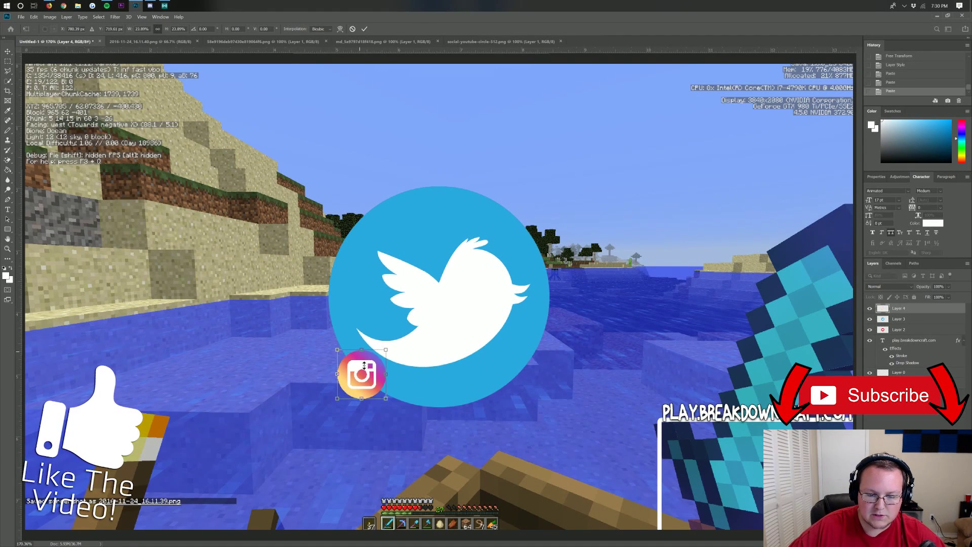
pyautogui.moveTo(263, 392); pyautogui.dragTo(58, 90)
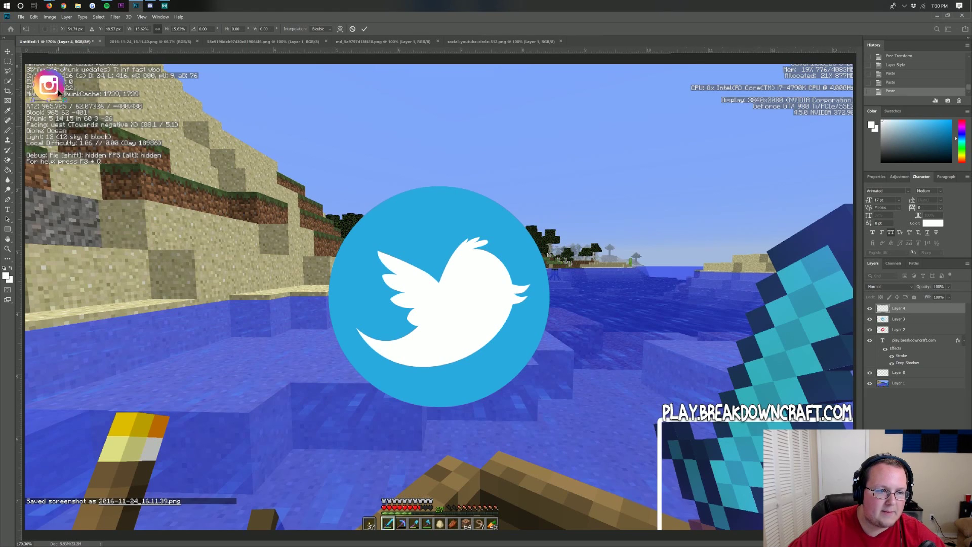
pyautogui.press('Return')
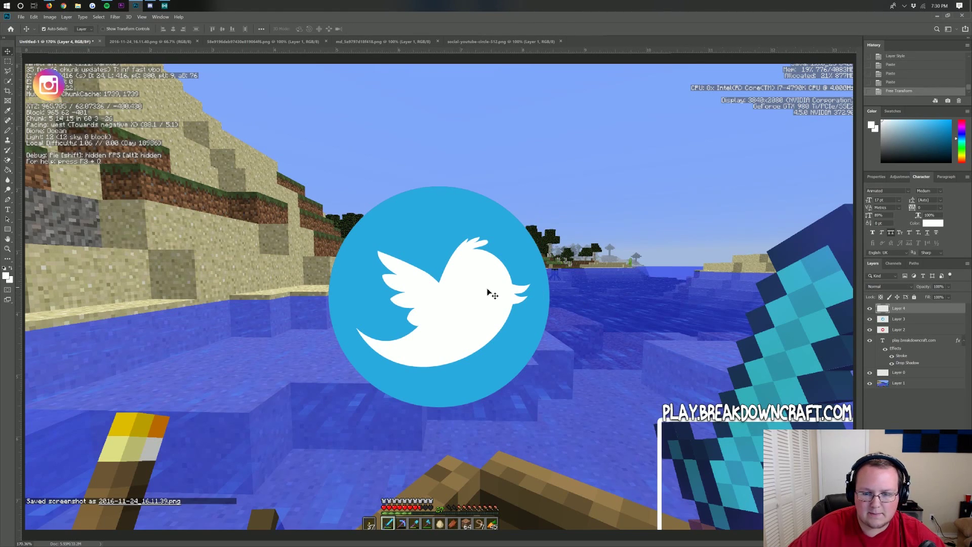
pyautogui.click(888, 322)
pyautogui.hotkey('ctrl', 't')
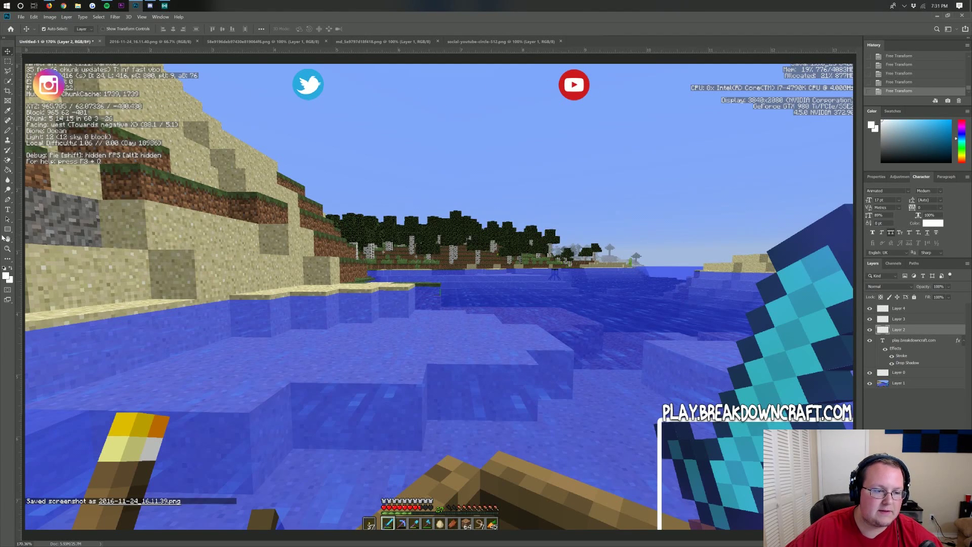
# - Type the handle NICKINGXYZ beside the Instagram icon
pyautogui.click(7, 209)
pyautogui.click(136, 92)
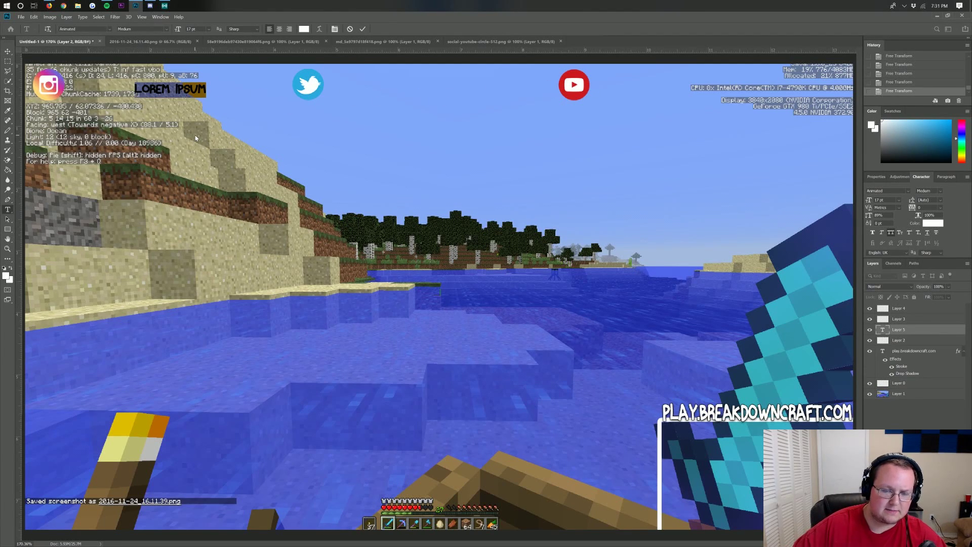
pyautogui.write('NICKINGXYZ')
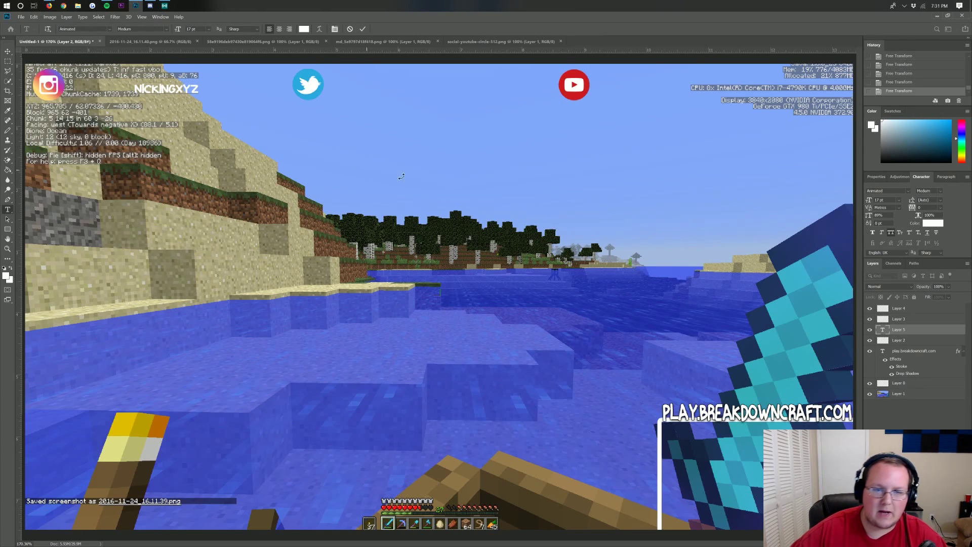
# - Change the NICKINGXYZ handle text font to Bebas Neue
pyautogui.hotkey('ctrl', 'a')
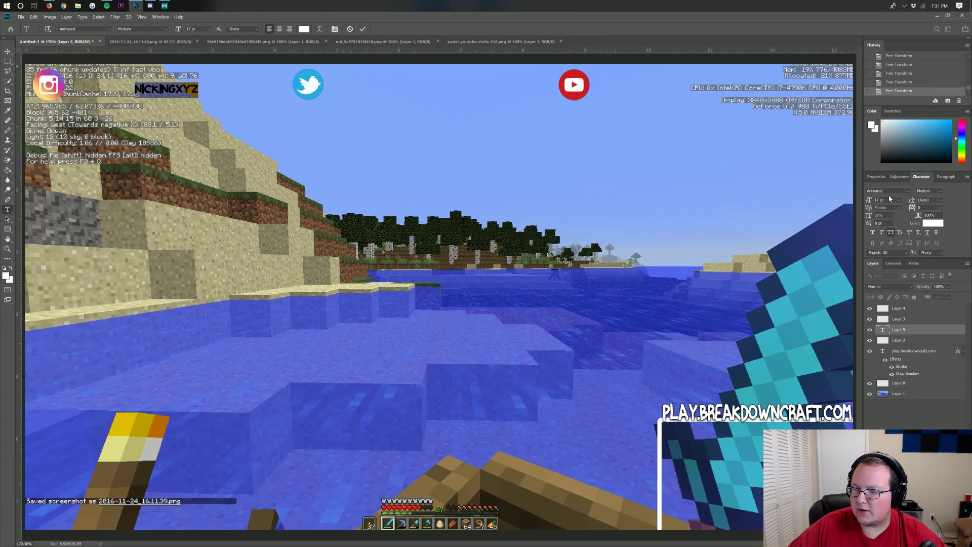
pyautogui.click(908, 192)
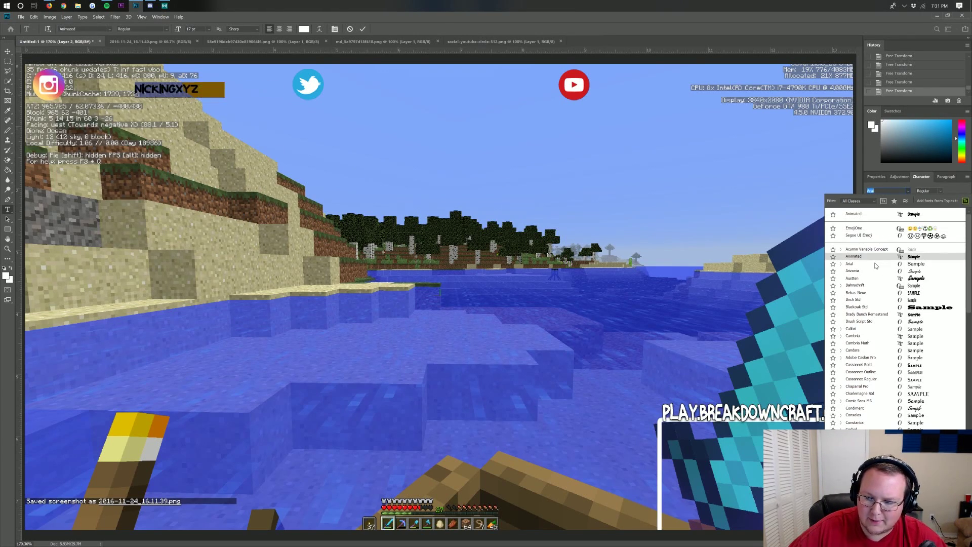
pyautogui.scroll(-3, 875, 313)
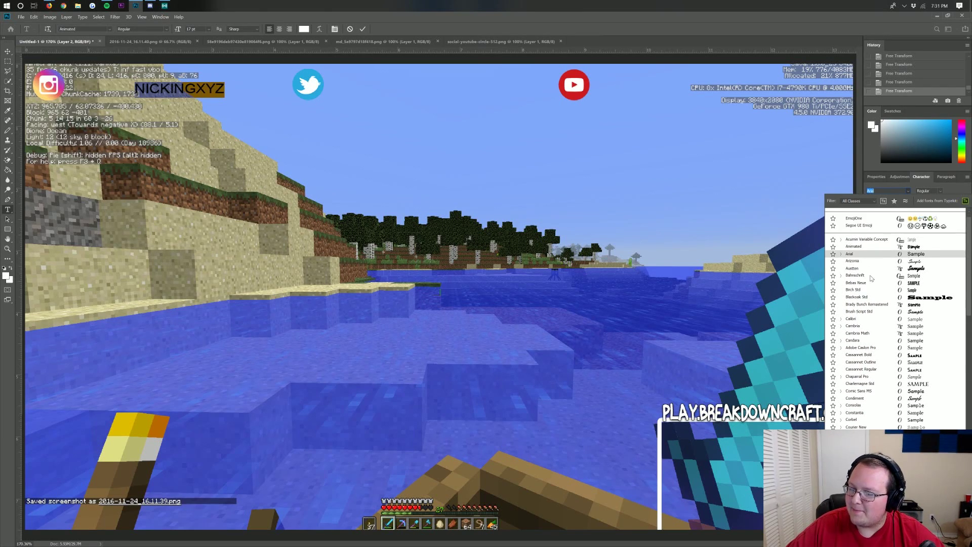
pyautogui.press('Down')
pyautogui.press('Down')
pyautogui.press('Down')
pyautogui.press('Down')
pyautogui.press('Down')
pyautogui.press('Down')
pyautogui.press('Down')
pyautogui.press('Down')
pyautogui.press('Down')
pyautogui.press('Down')
pyautogui.press('Down')
pyautogui.press('Down')
pyautogui.press('Down')
pyautogui.press('Down')
pyautogui.press('Down')
pyautogui.press('Down')
pyautogui.press('Down')
pyautogui.press('Down')
pyautogui.press('Down')
pyautogui.press('Down')
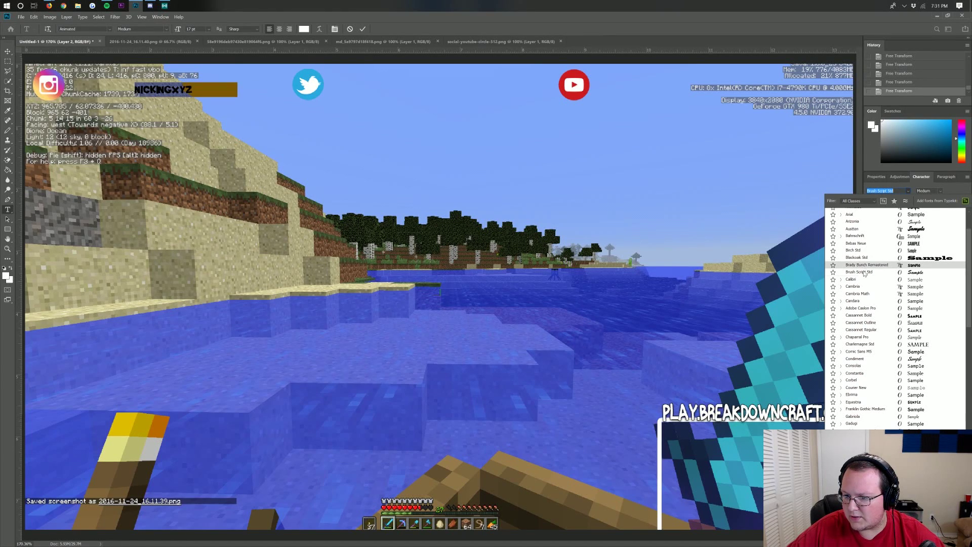
pyautogui.click(857, 243)
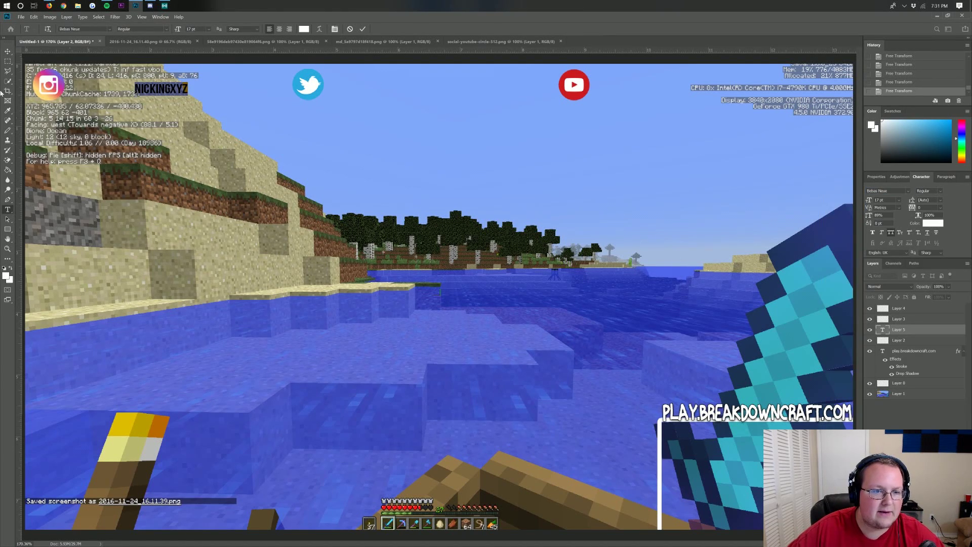
pyautogui.click(8, 52)
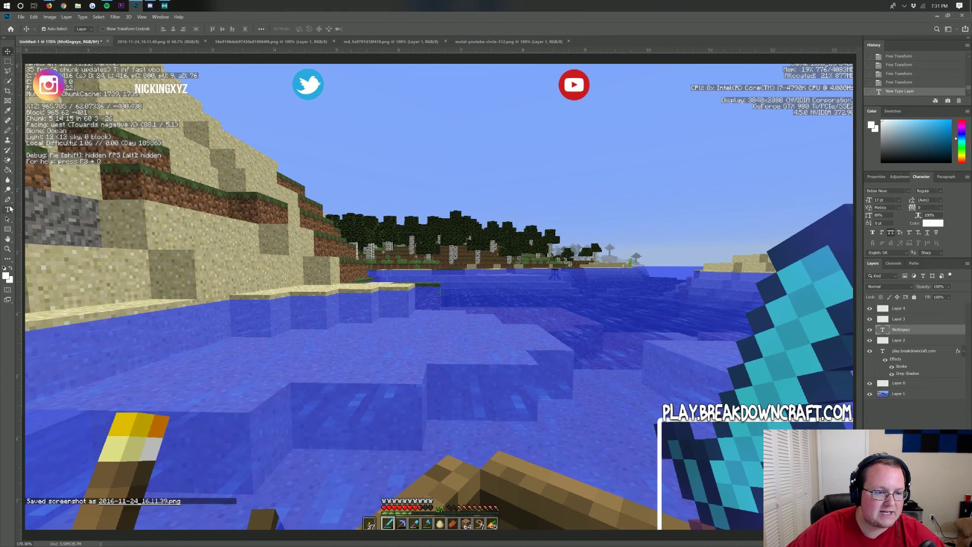
# - Enlarge the NICKINGXYZ handle to 31 pt and move it beside the Instagram icon
pyautogui.click(10, 209)
pyautogui.click(145, 90)
pyautogui.hotkey('ctrl', 'a')
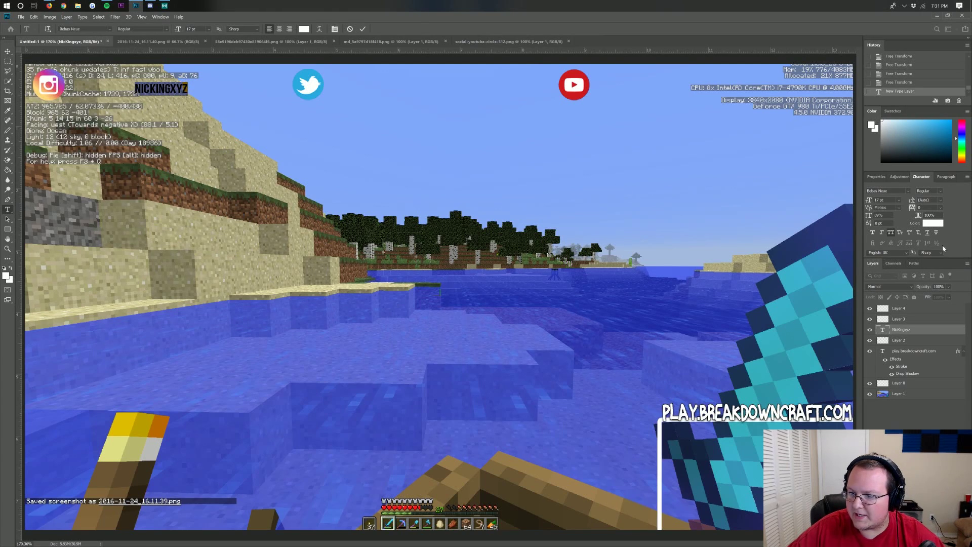
pyautogui.click(892, 197)
pyautogui.click(893, 189)
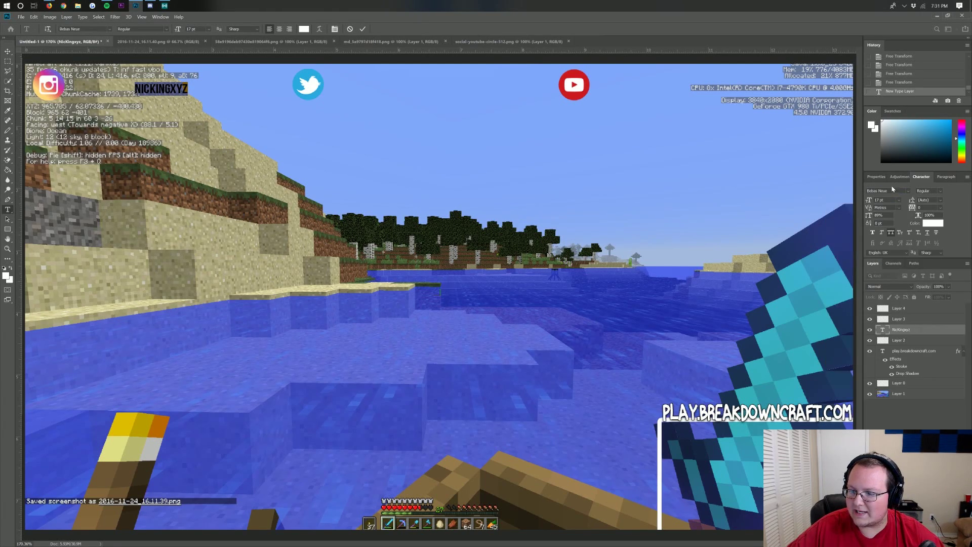
pyautogui.click(879, 200)
pyautogui.press('Up')
pyautogui.press('Up')
pyautogui.press('Up')
pyautogui.press('Up')
pyautogui.press('Up')
pyautogui.press('Up')
pyautogui.press('Up')
pyautogui.press('Up')
pyautogui.press('Up')
pyautogui.press('Up')
pyautogui.press('Up')
pyautogui.press('Up')
pyautogui.press('Up')
pyautogui.press('Up')
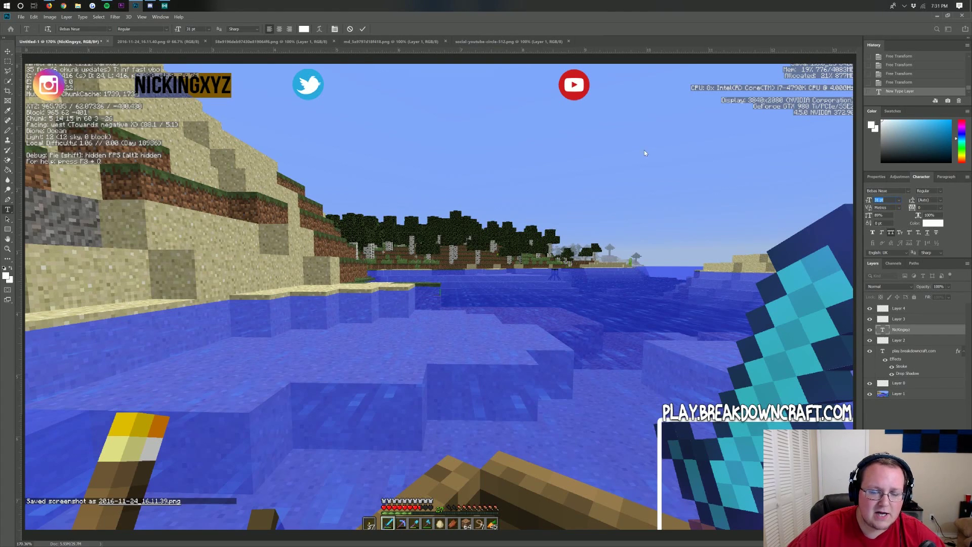
pyautogui.click(8, 52)
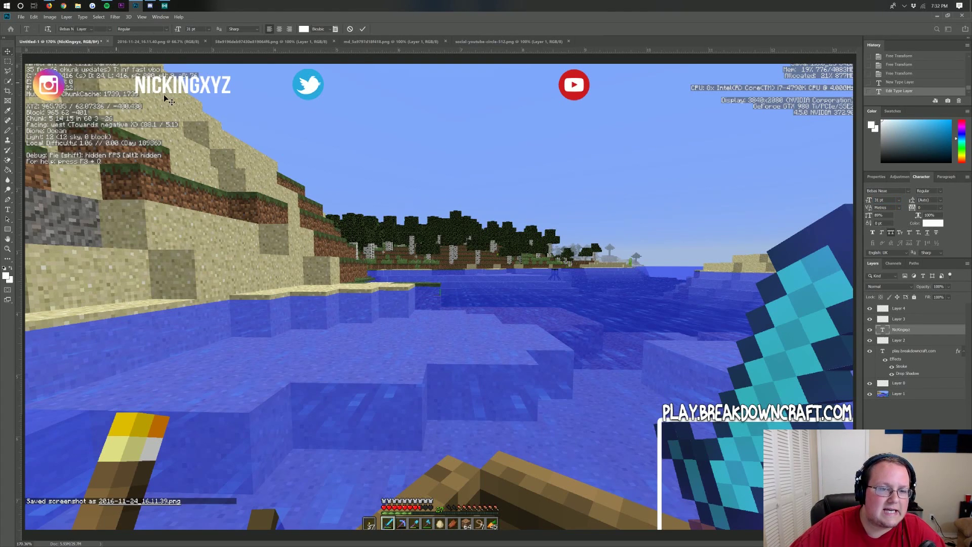
pyautogui.hotkey('ctrl', 't')
pyautogui.moveTo(163, 94); pyautogui.dragTo(110, 87)
# - Apply the handle's new position and hide the Minecraft background screenshot layer
pyautogui.press('Return')
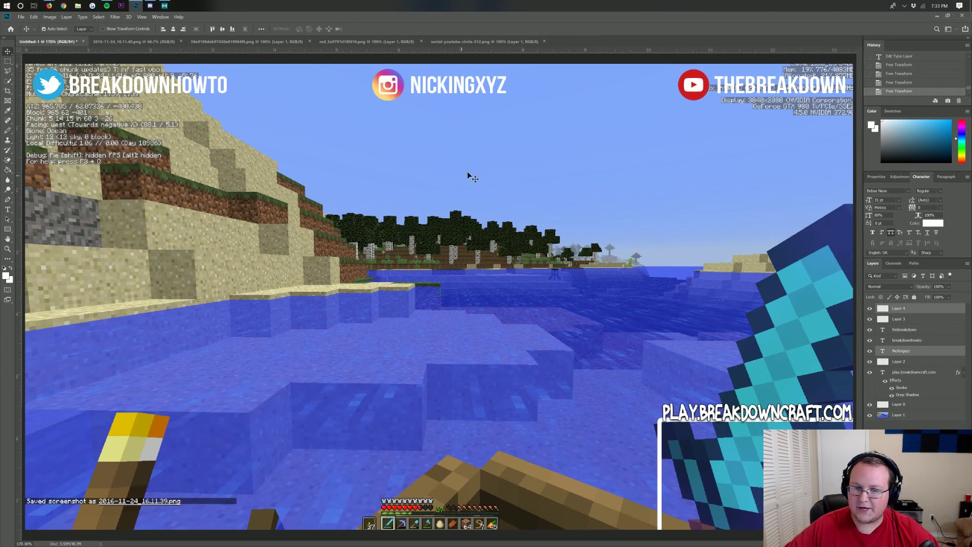
pyautogui.click(870, 415)
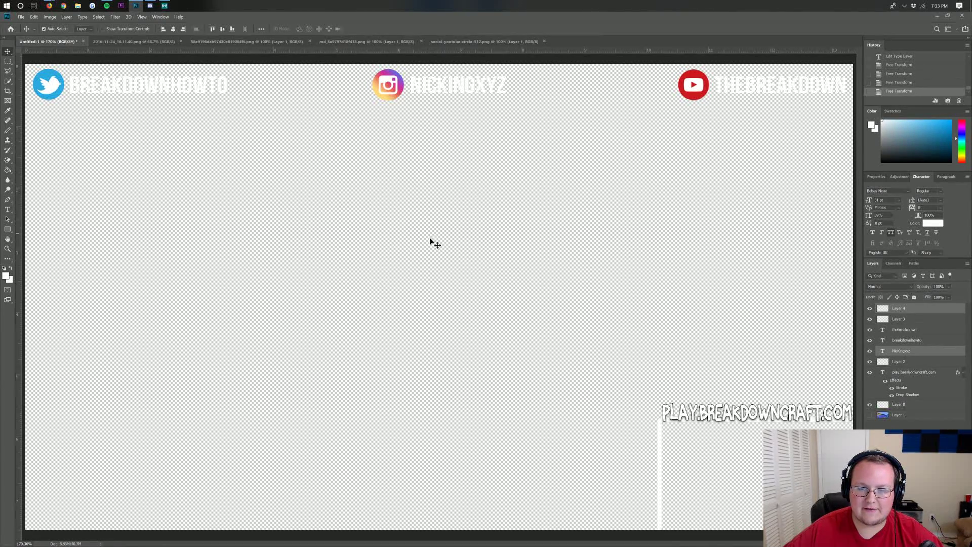
pyautogui.click(21, 17)
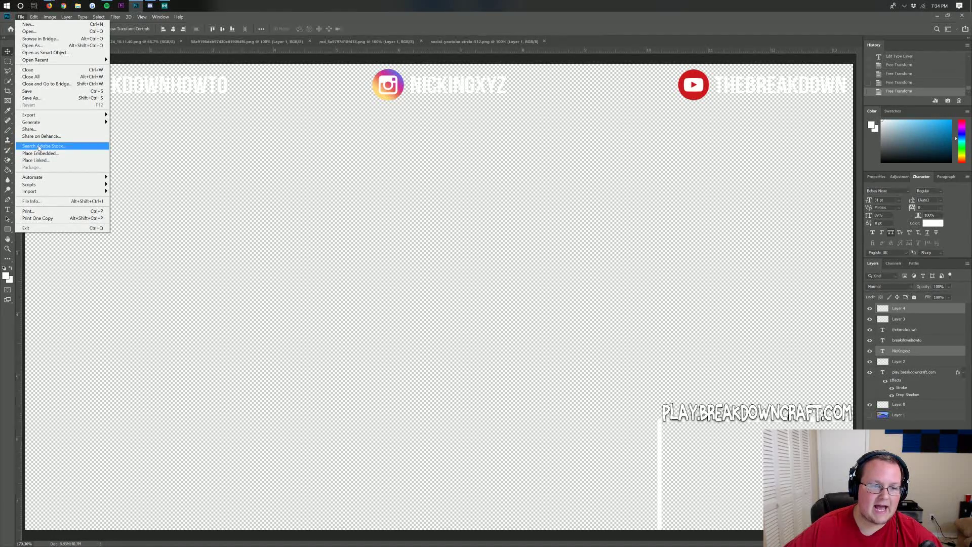
# - Save the overlay on the Desktop as Overlay.psd
pyautogui.click(45, 98)
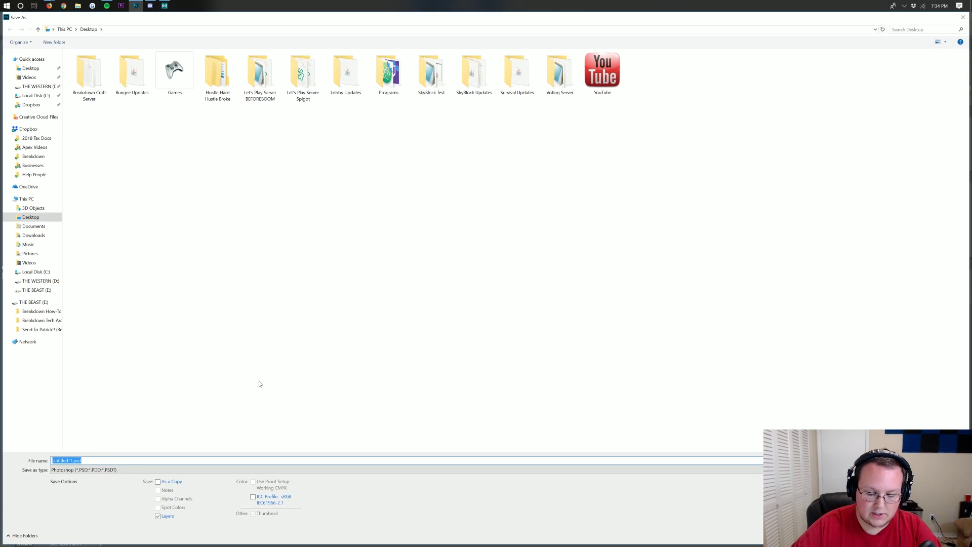
pyautogui.write('Overlay')
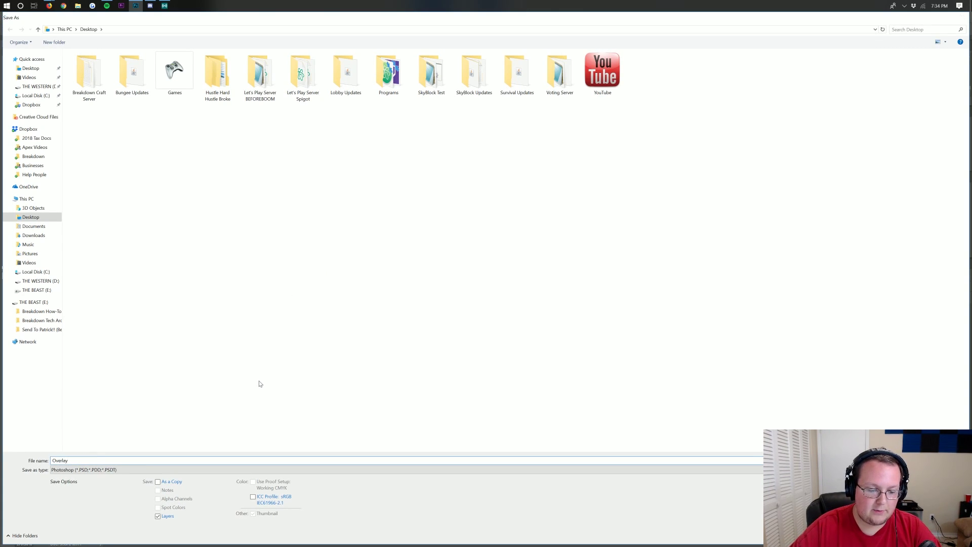
pyautogui.press('Return')
pyautogui.click(578, 173)
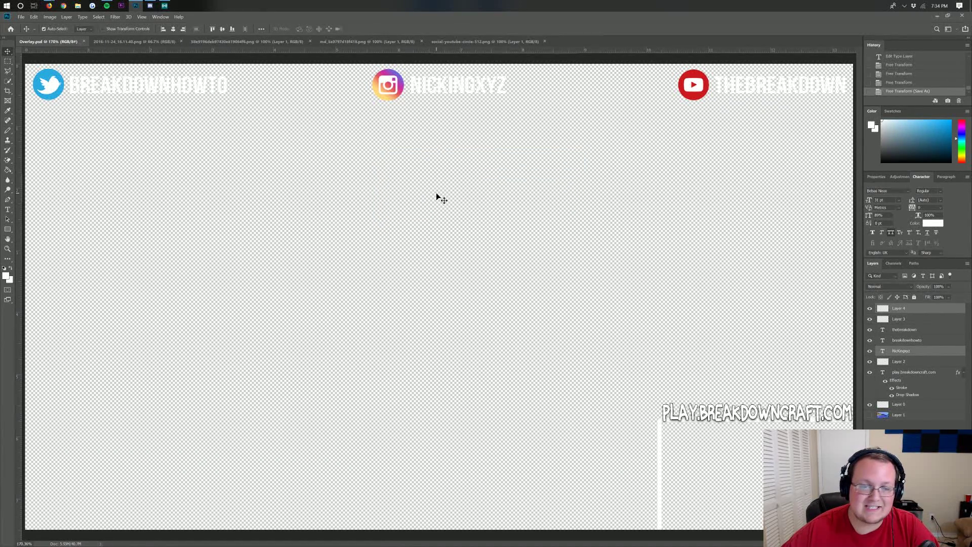
# - Save another copy in PNG format as Overlay.png, accepting the PNG options
pyautogui.click(21, 18)
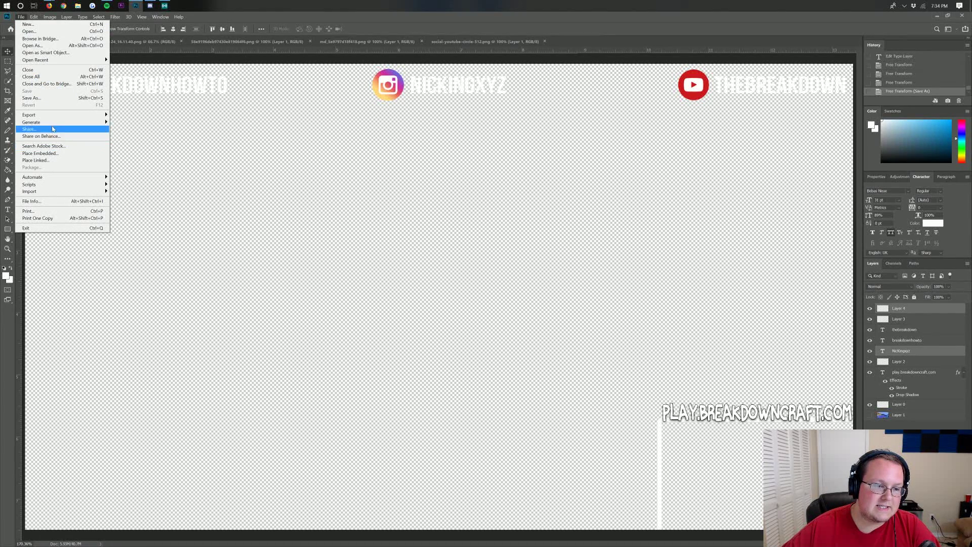
pyautogui.click(54, 100)
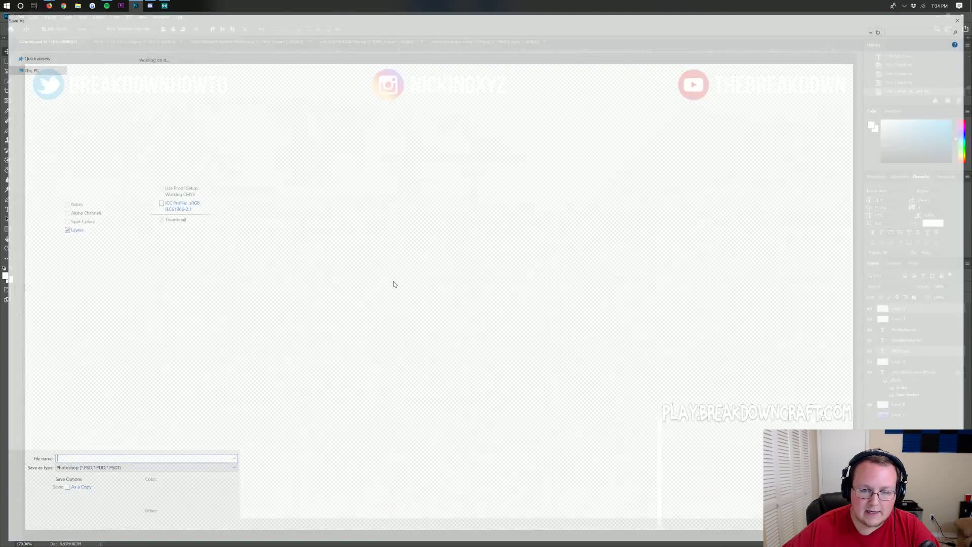
pyautogui.click(80, 471)
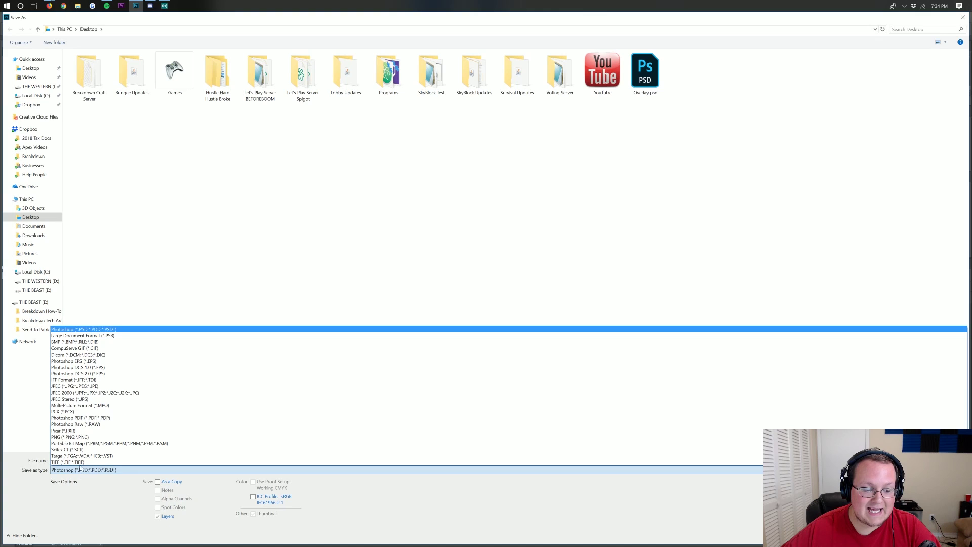
pyautogui.click(77, 440)
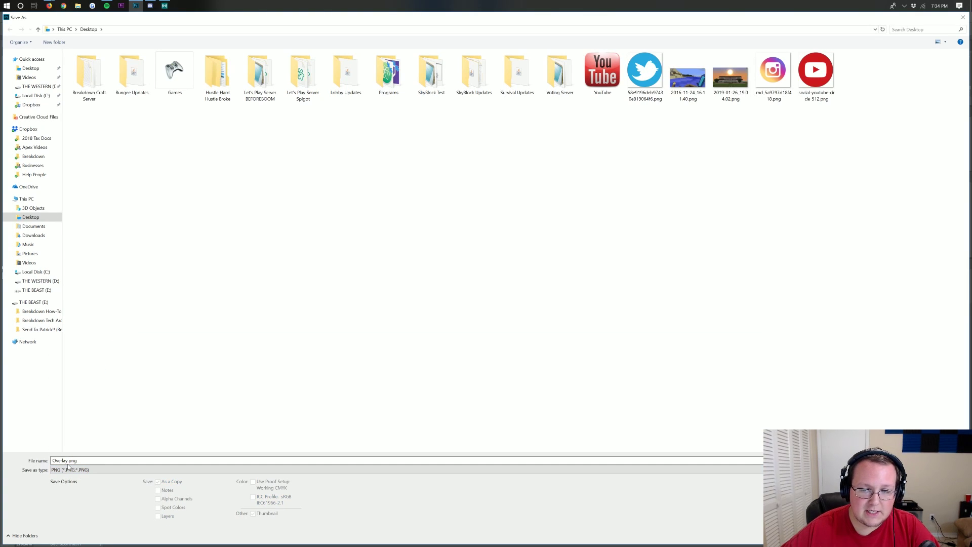
pyautogui.hotkey('shift', 'Tab')
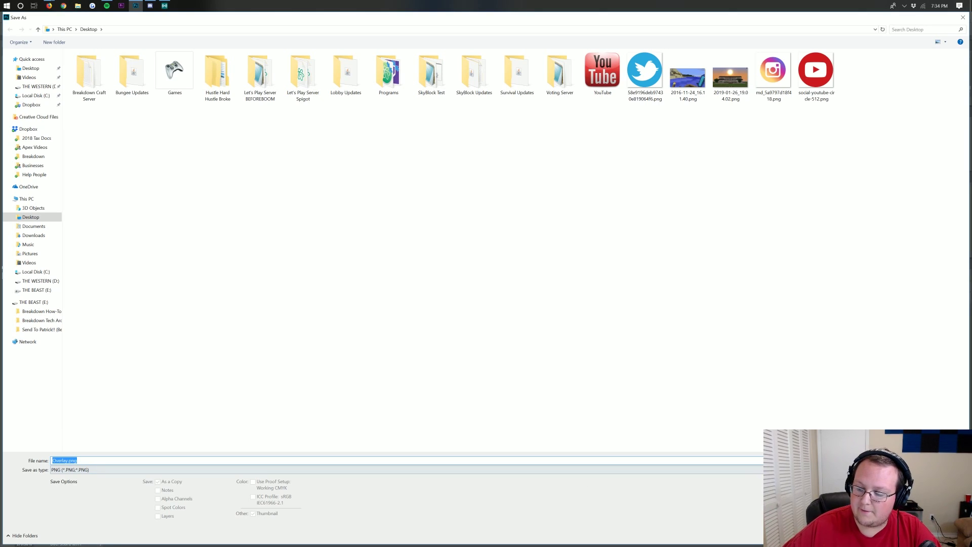
pyautogui.press('Return')
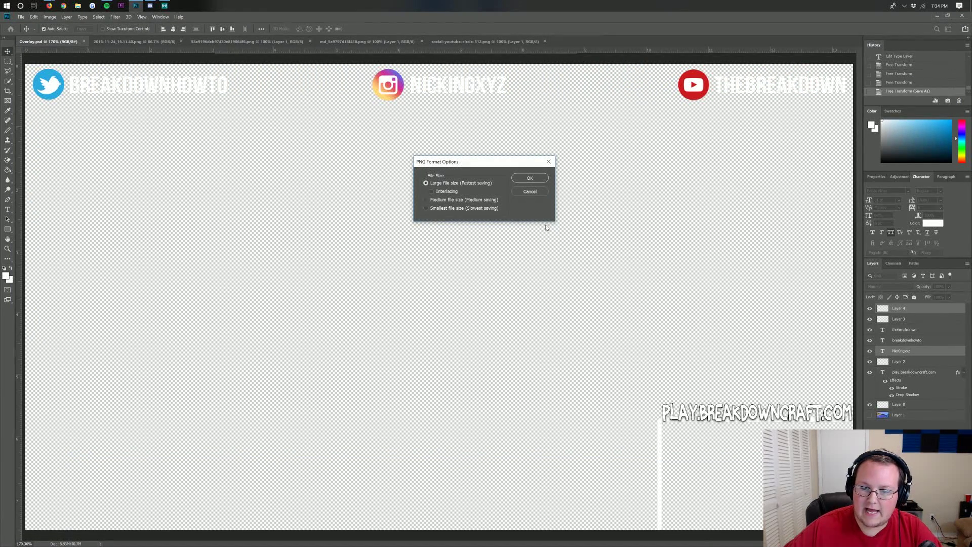
pyautogui.click(529, 181)
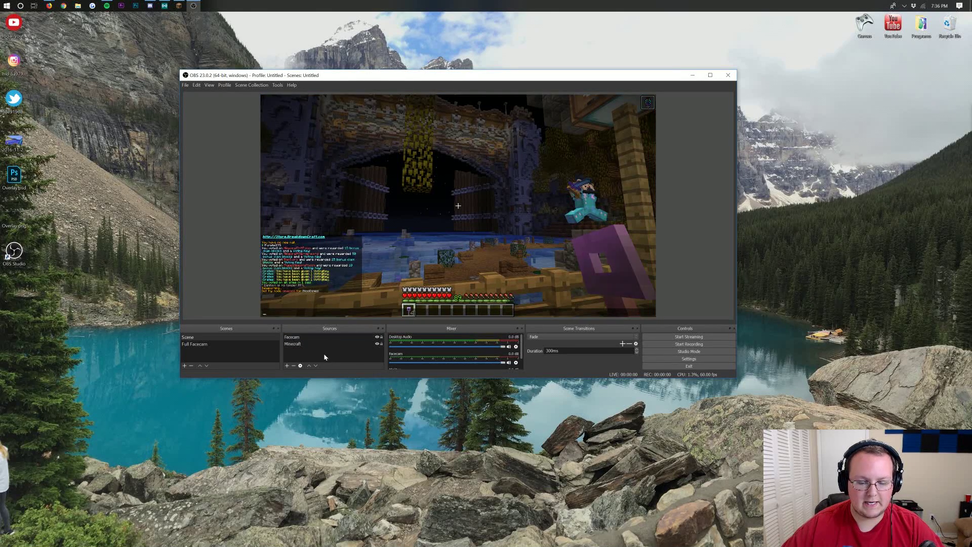
# - Add an Image source named Overlay in OBS and browse to the Desktop folder for its file
pyautogui.click(286, 366)
pyautogui.click(290, 361)
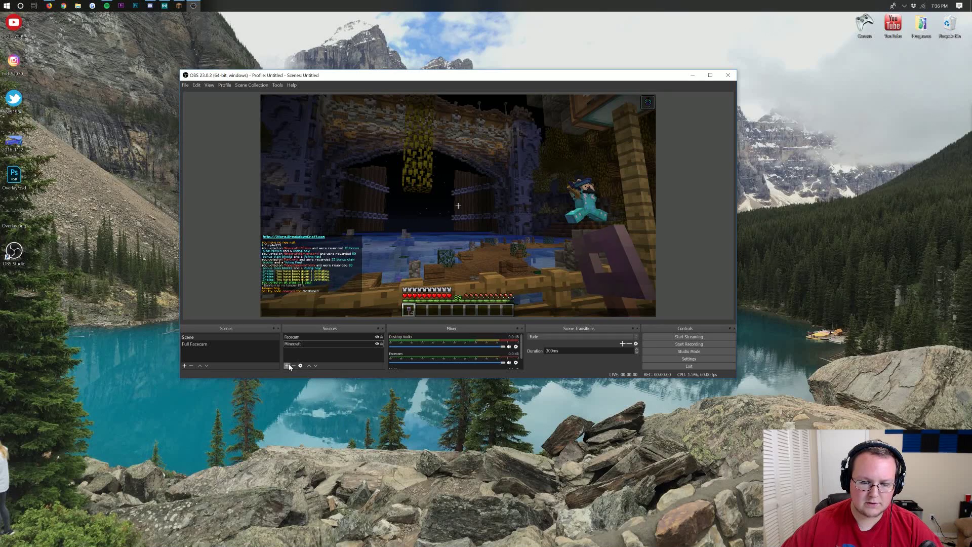
pyautogui.click(287, 365)
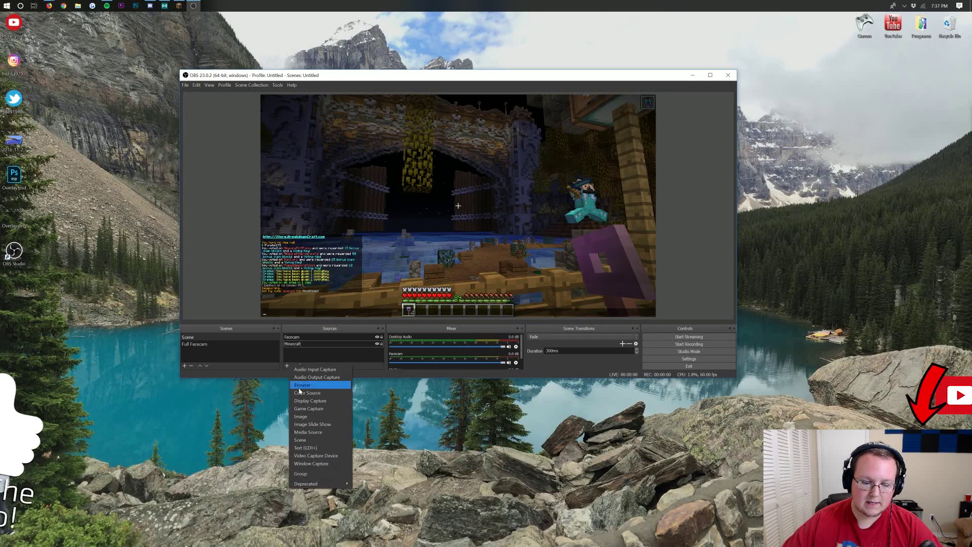
pyautogui.click(303, 416)
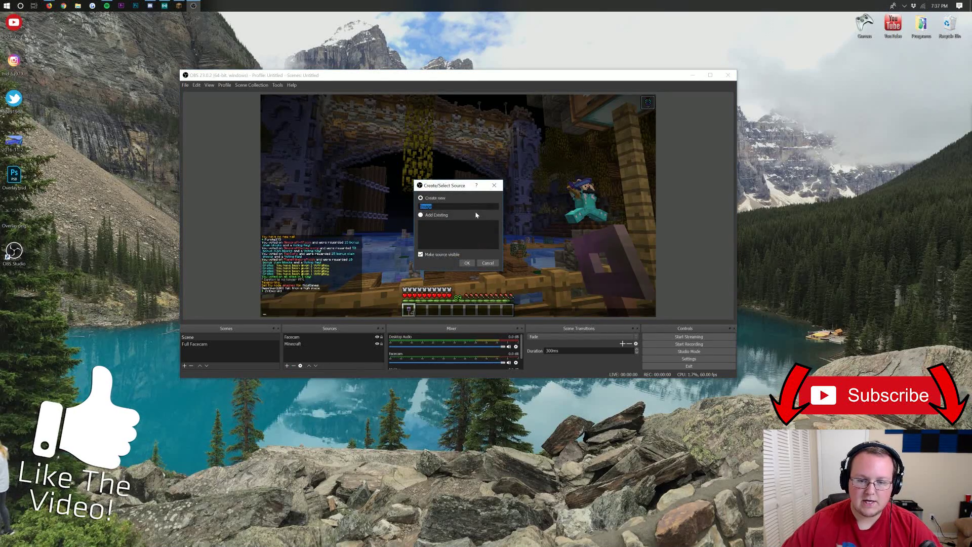
pyautogui.write('Overlay')
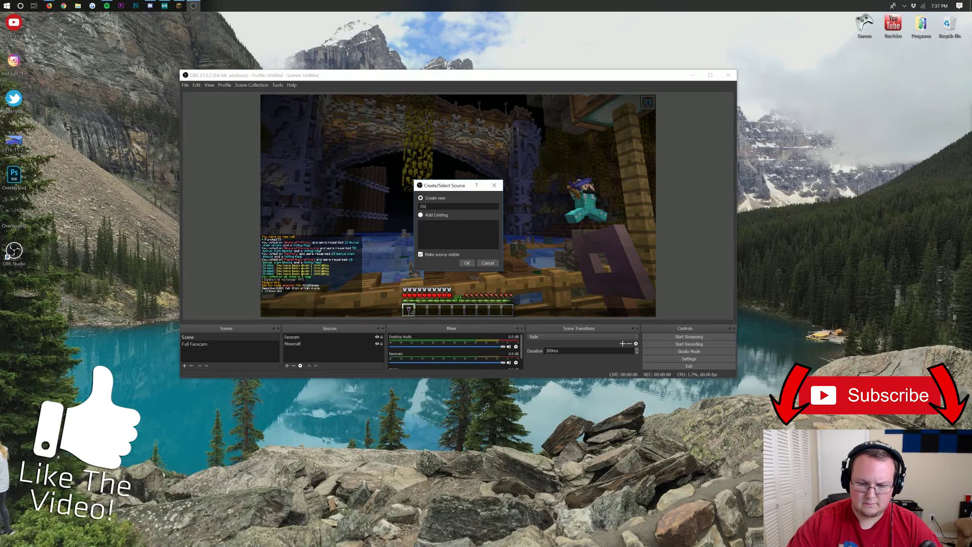
pyautogui.press('Return')
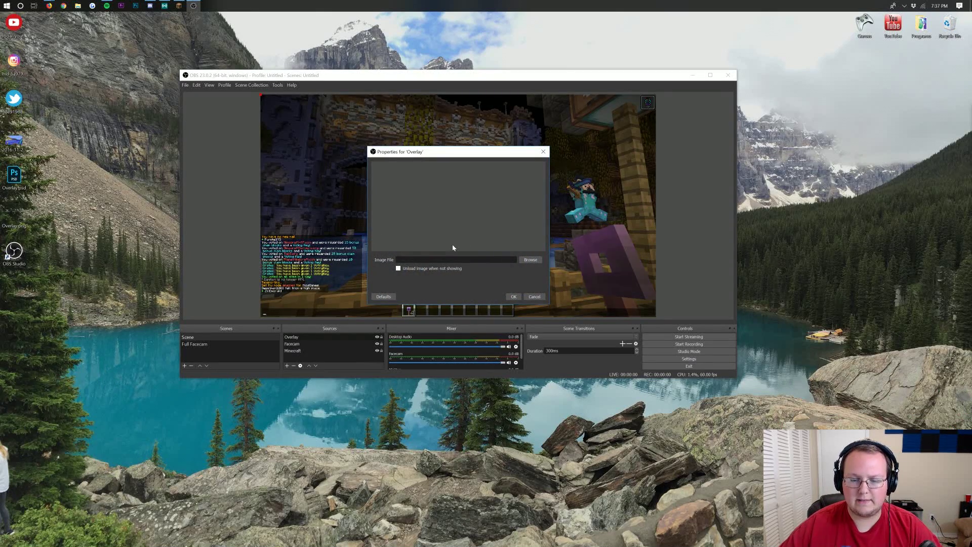
pyautogui.click(532, 260)
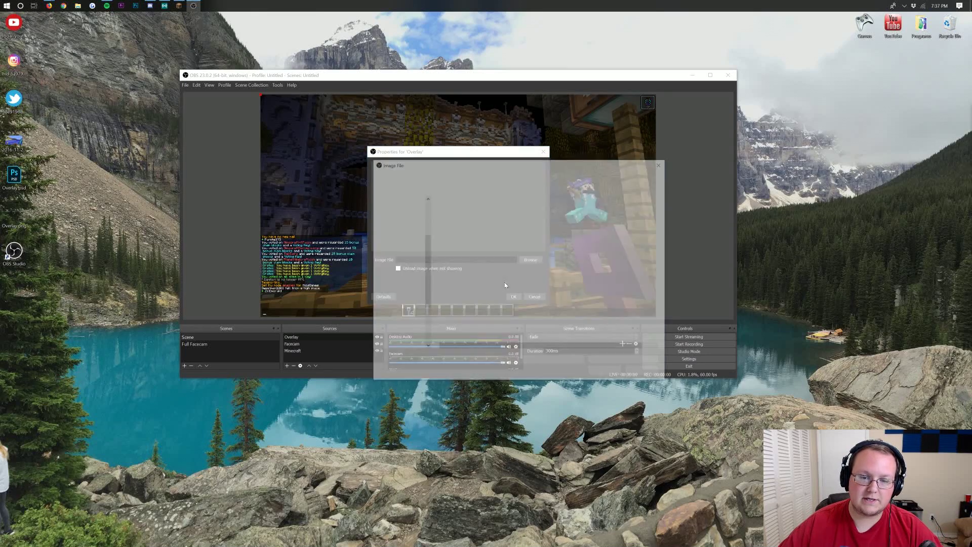
pyautogui.scroll(3, 403, 218)
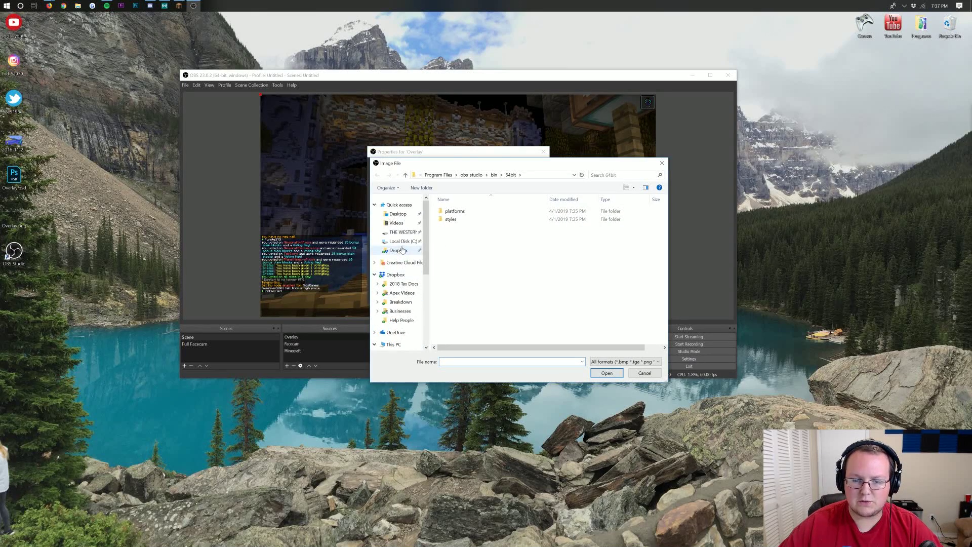
pyautogui.click(397, 214)
pyautogui.scroll(-1, 556, 305)
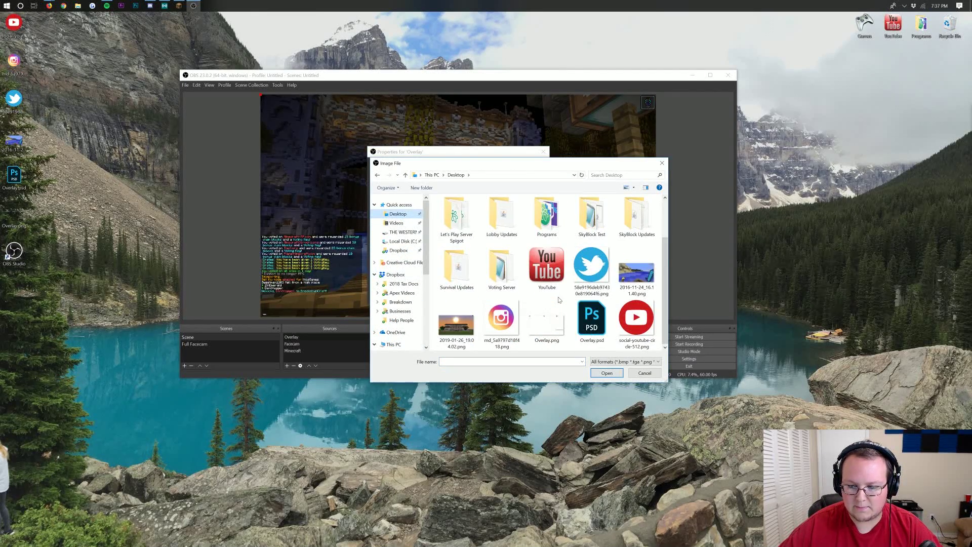
# - Pick Overlay.png as the image and confirm the Overlay source properties
pyautogui.doubleClick(546, 329)
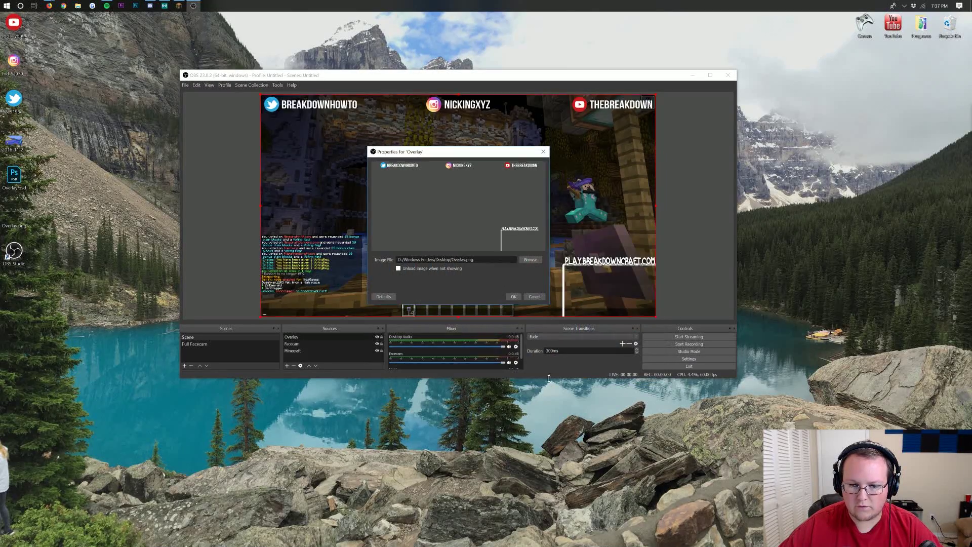
pyautogui.click(514, 296)
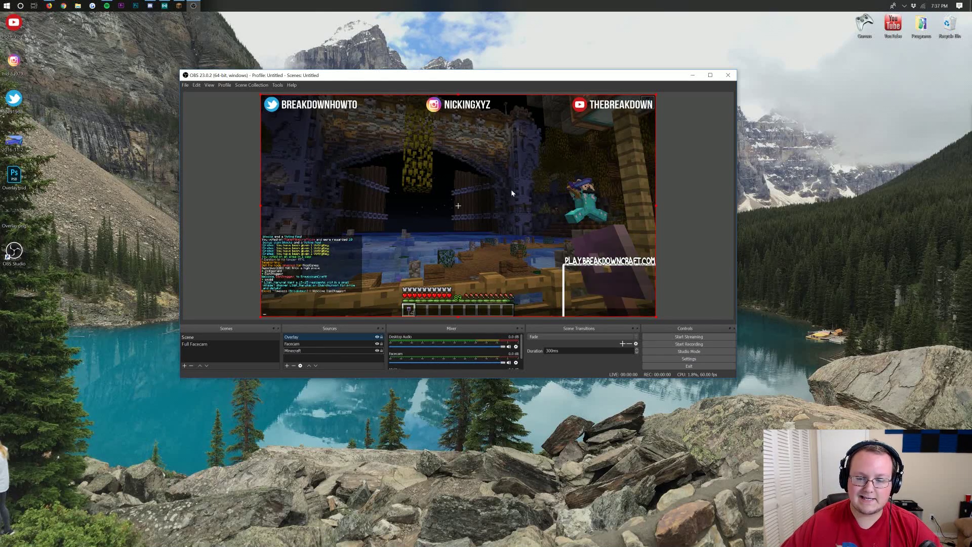
# - Move the Minecraft window aside and walk the player toward the water arch, opening chat
pyautogui.click(179, 6)
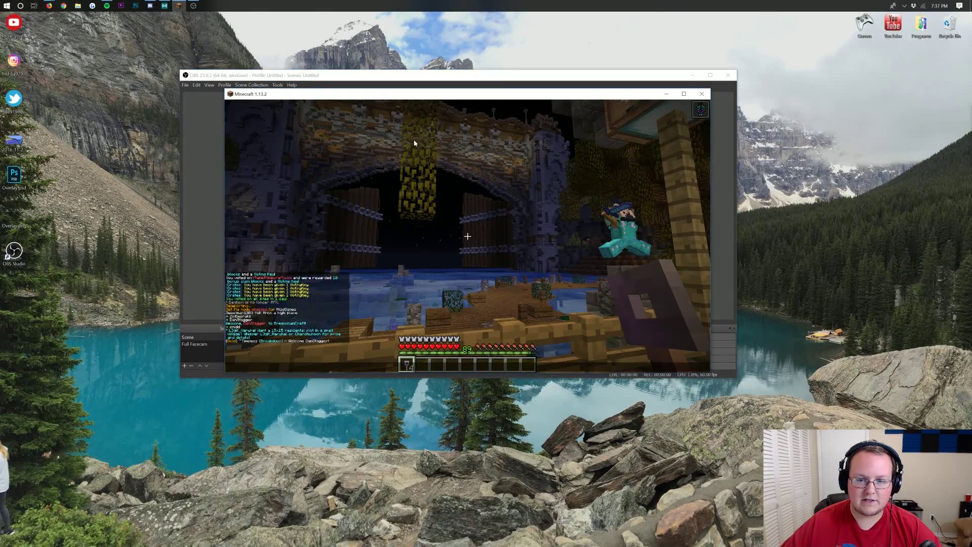
pyautogui.moveTo(429, 94); pyautogui.dragTo(480, 285)
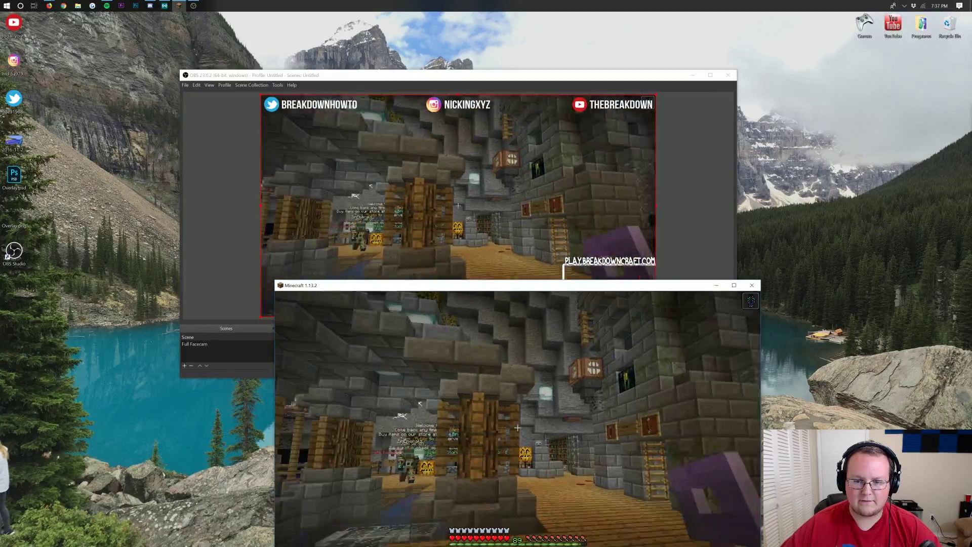
pyautogui.press('w')
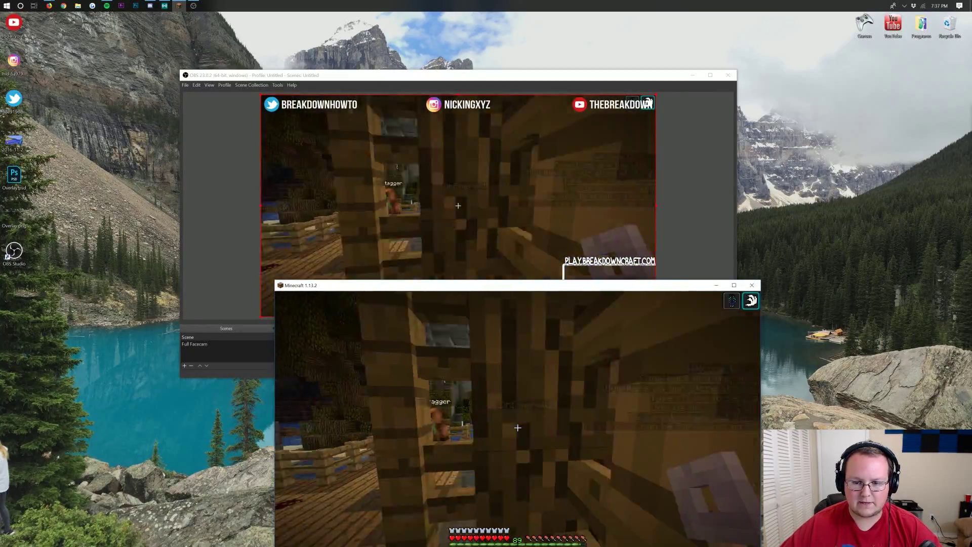
pyautogui.press('w')
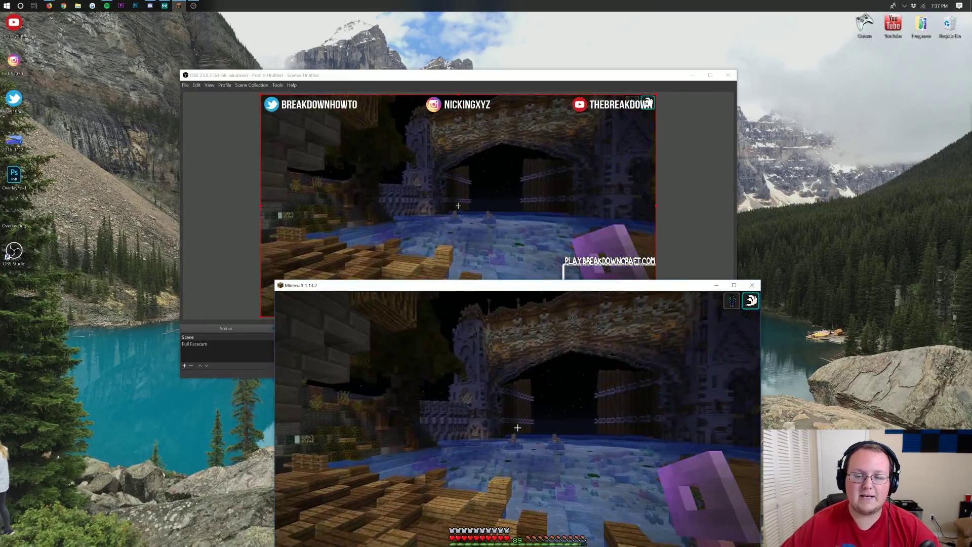
pyautogui.press('Tab')
pyautogui.press('w')
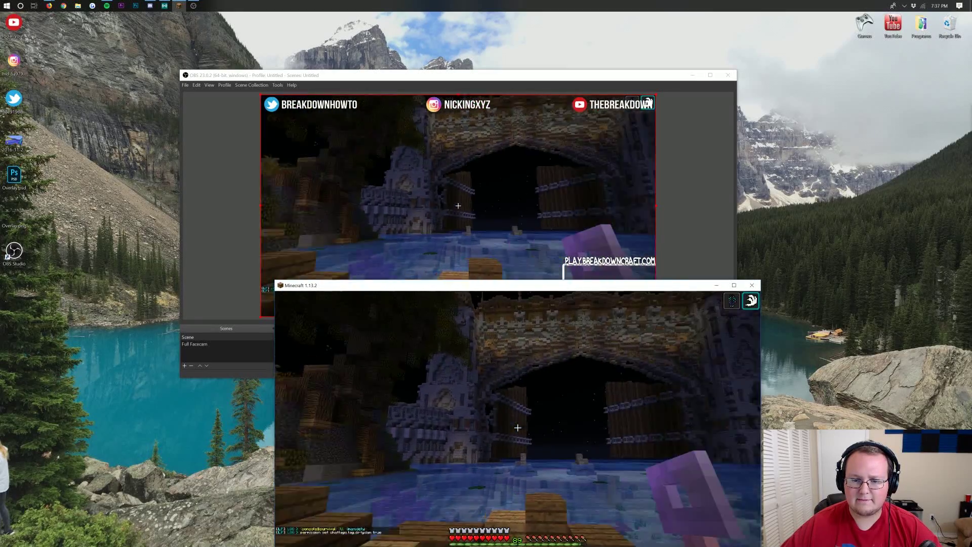
pyautogui.press('w')
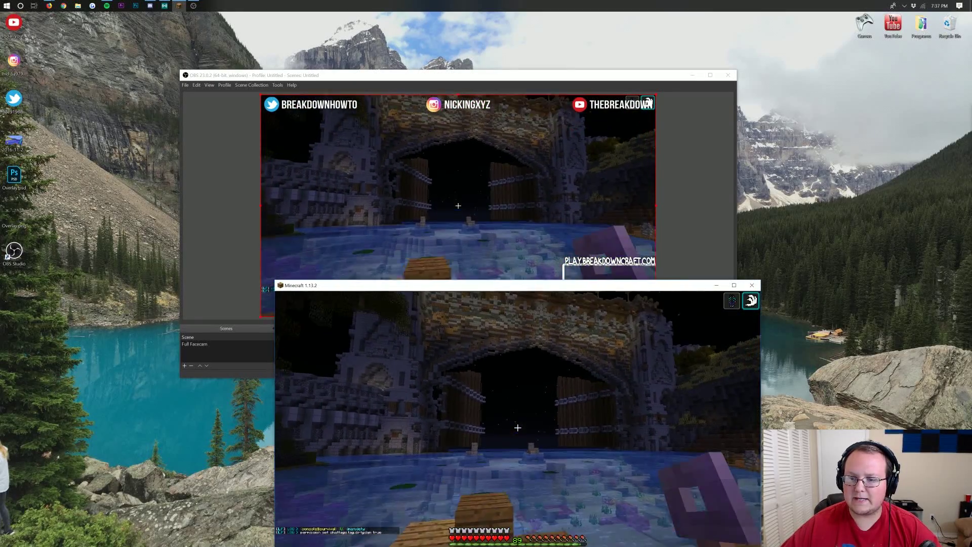
pyautogui.press('w')
pyautogui.press('t')
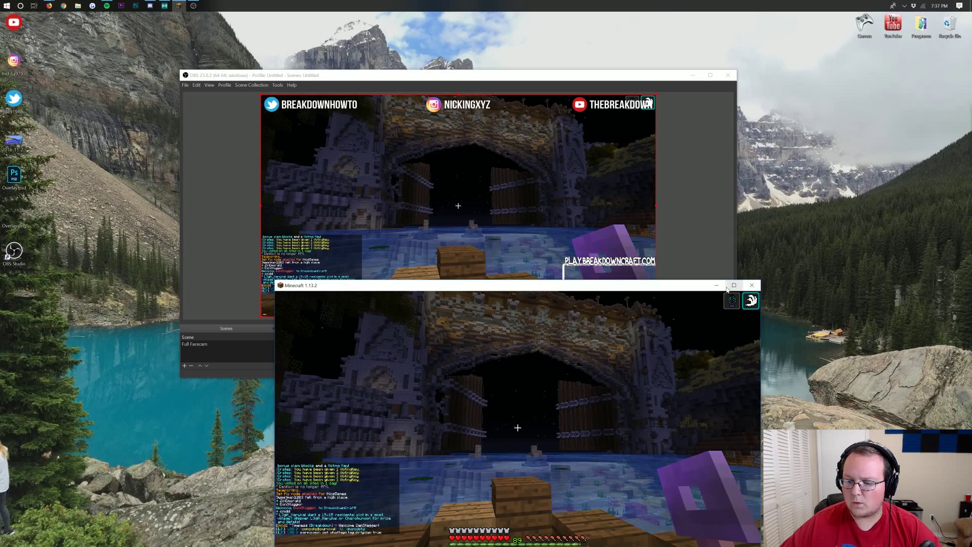
pyautogui.click(431, 145)
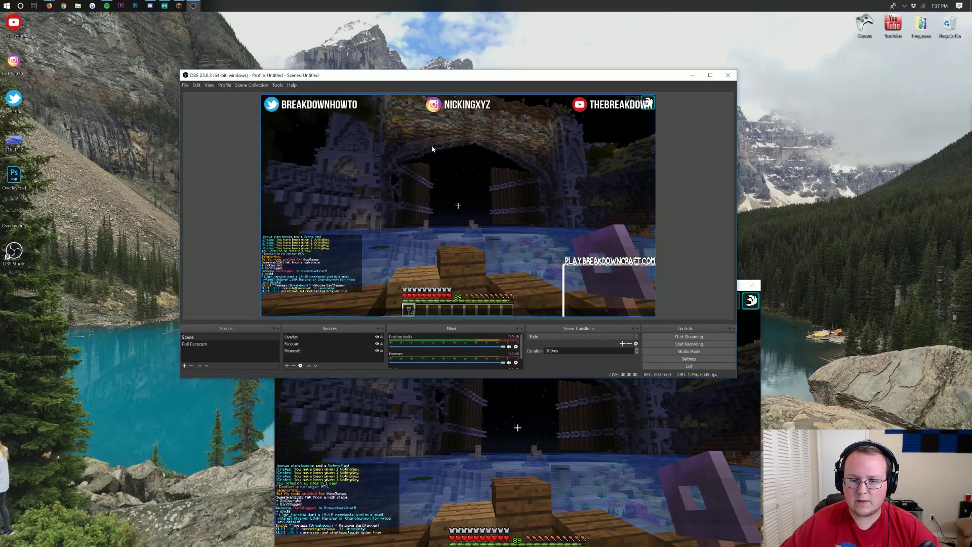